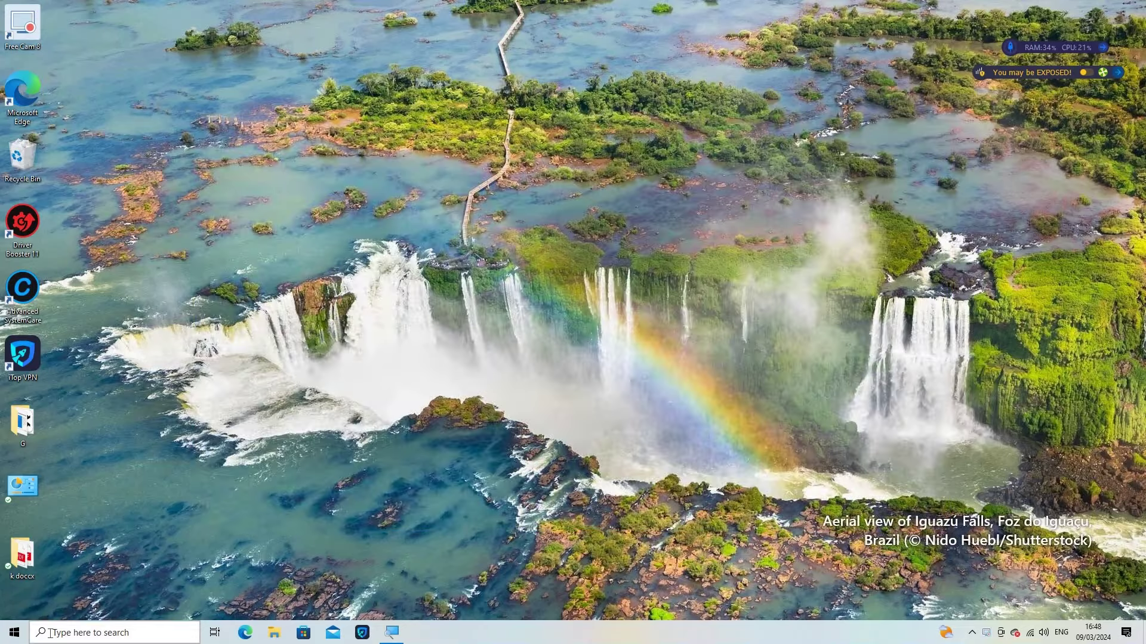
- Search for cmd and launch Command Prompt as administrator
left_click(51, 631)
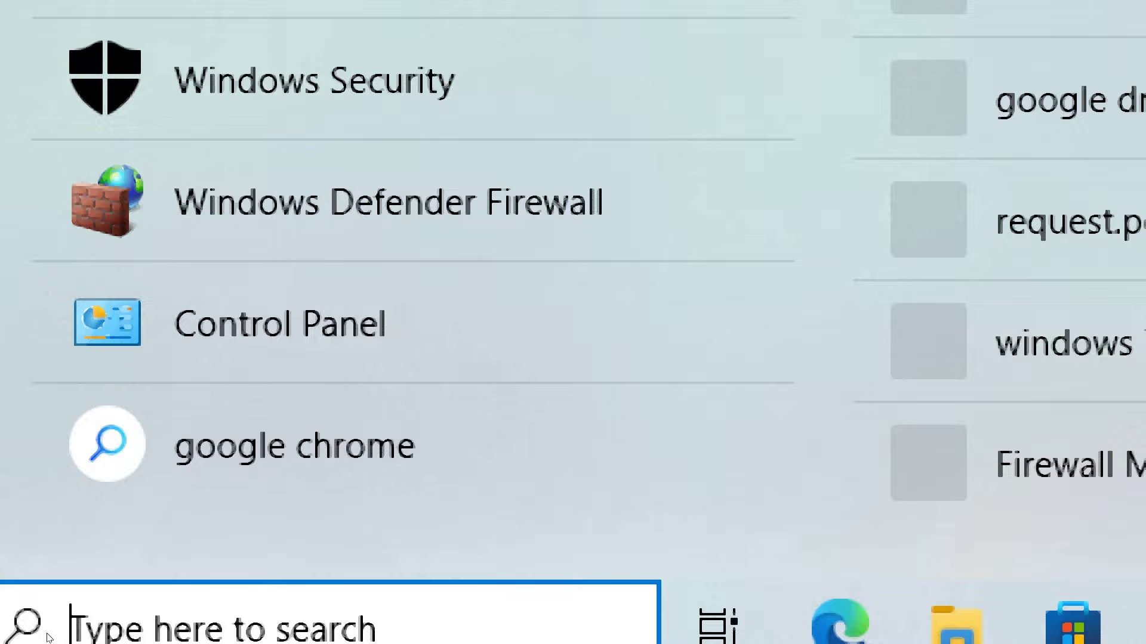
type("cmd")
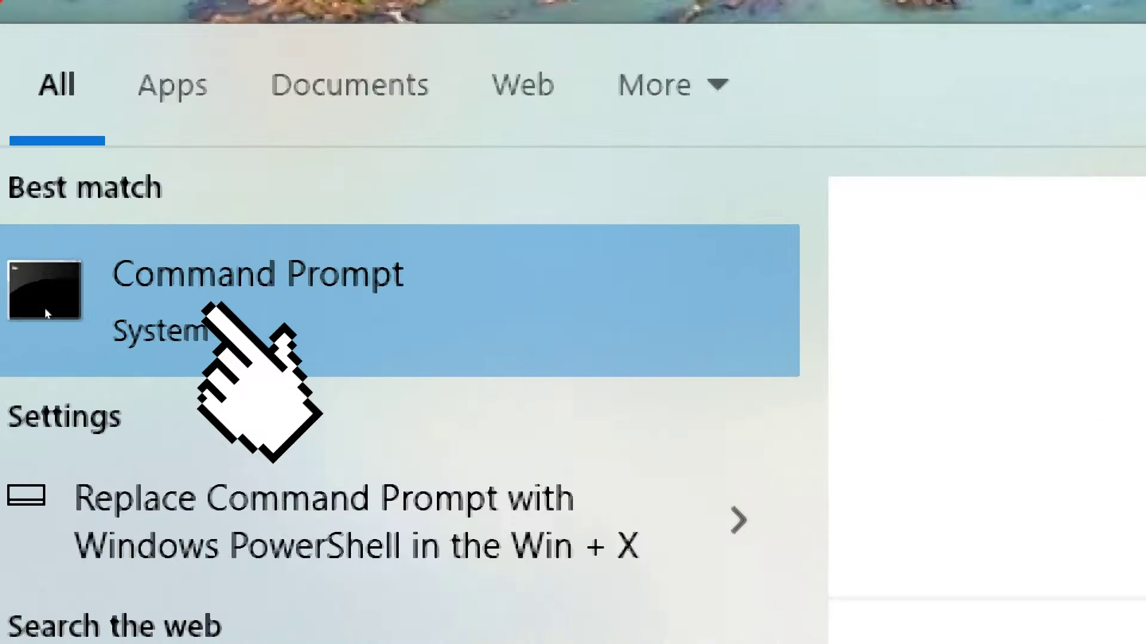
right_click(45, 311)
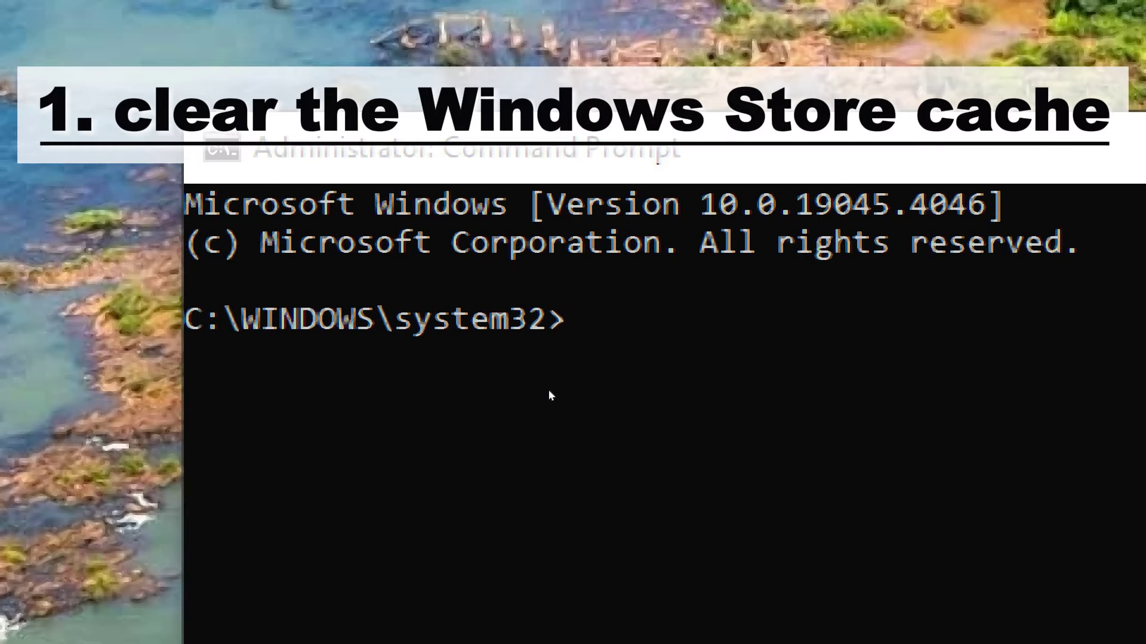
type("wsres")
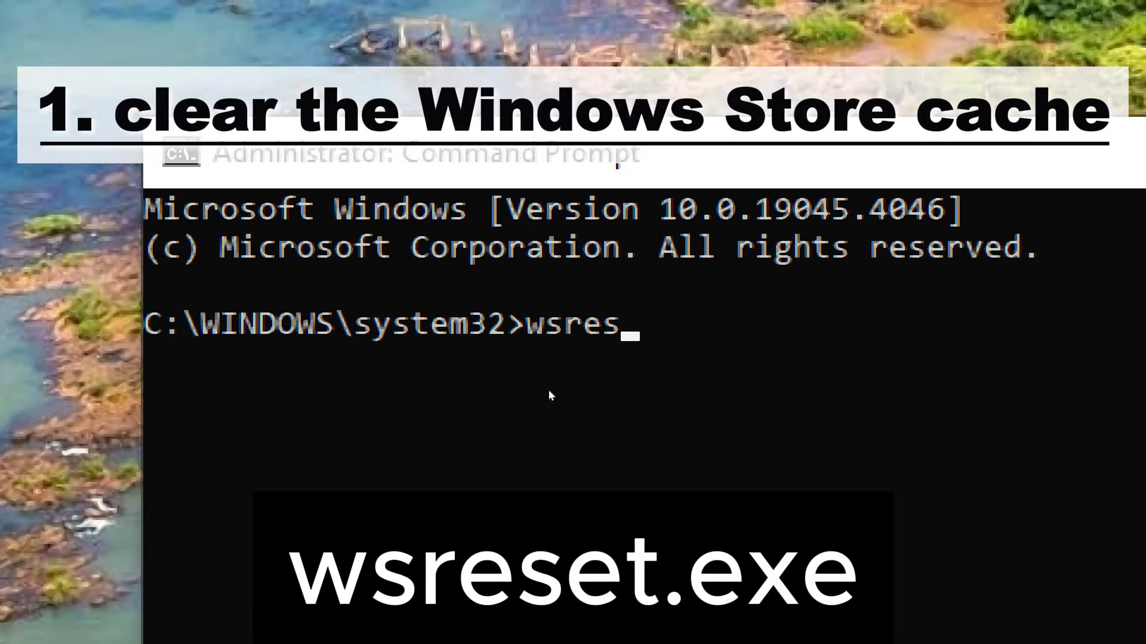
type("e")
type("t.e")
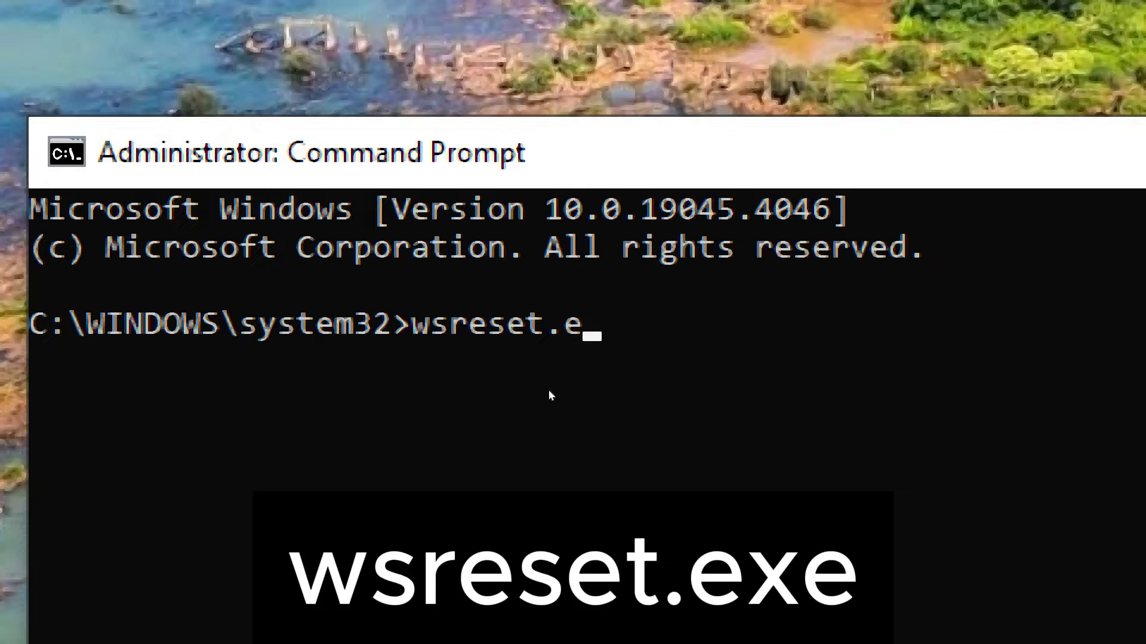
type("xe")
- Run wsreset.exe to reset the Store cache, then close Microsoft Store
key("Return")
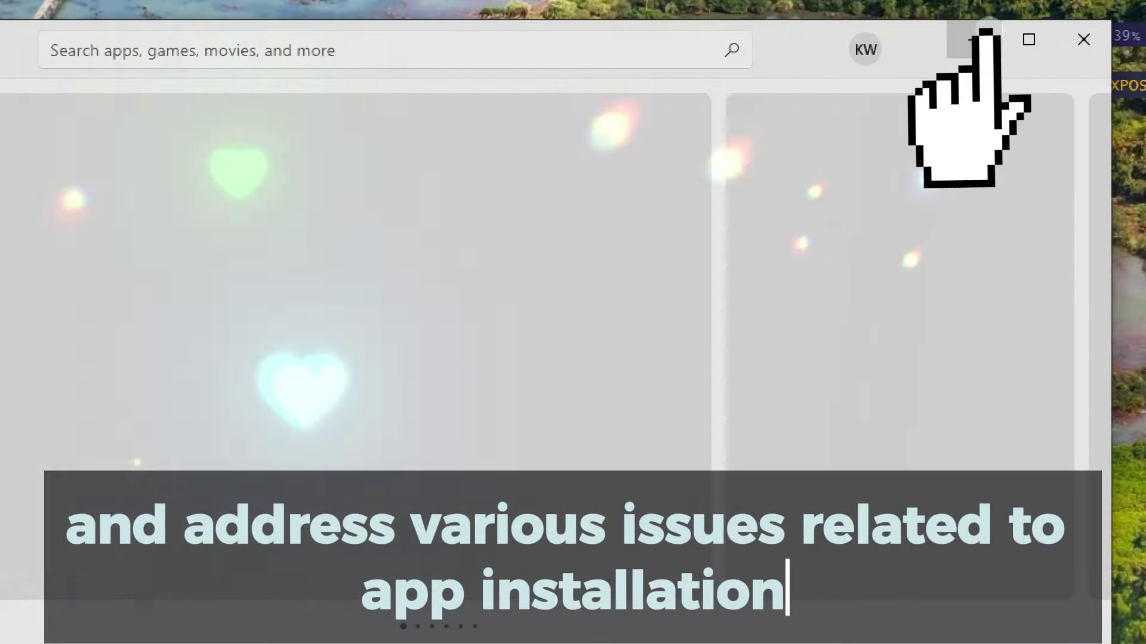
left_click(976, 40)
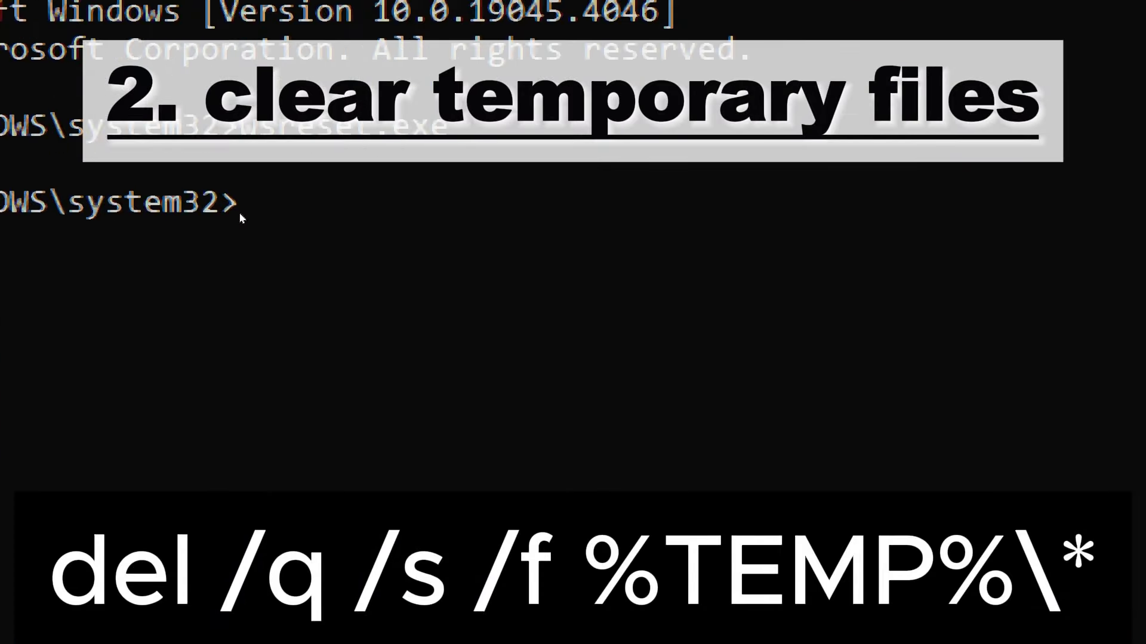
type("de")
type("l")
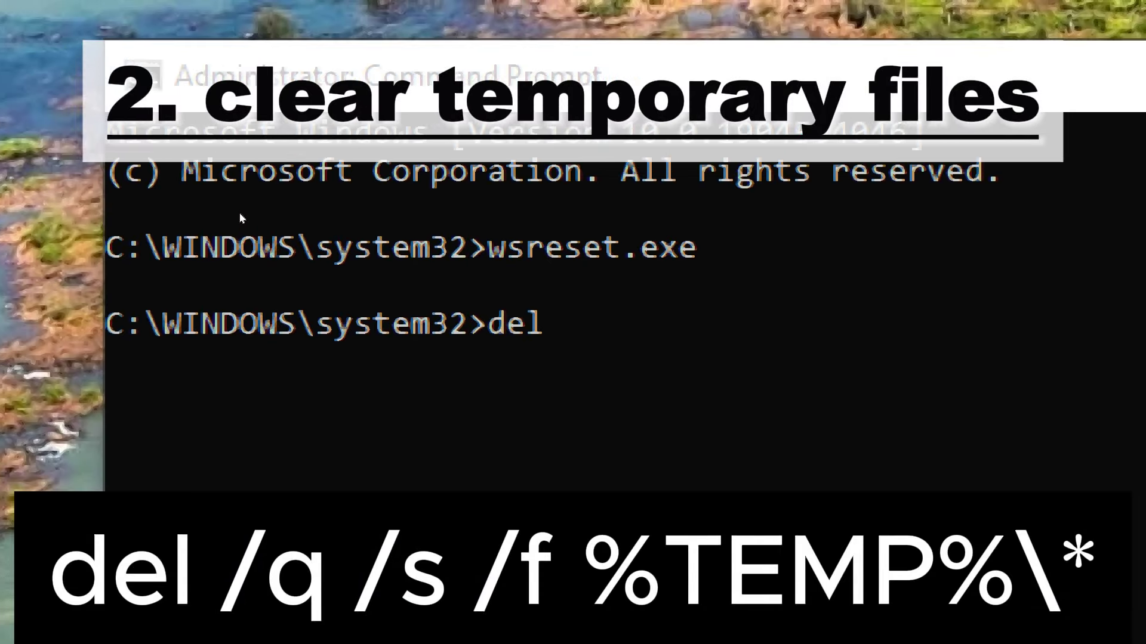
type(" /")
type("q /s ")
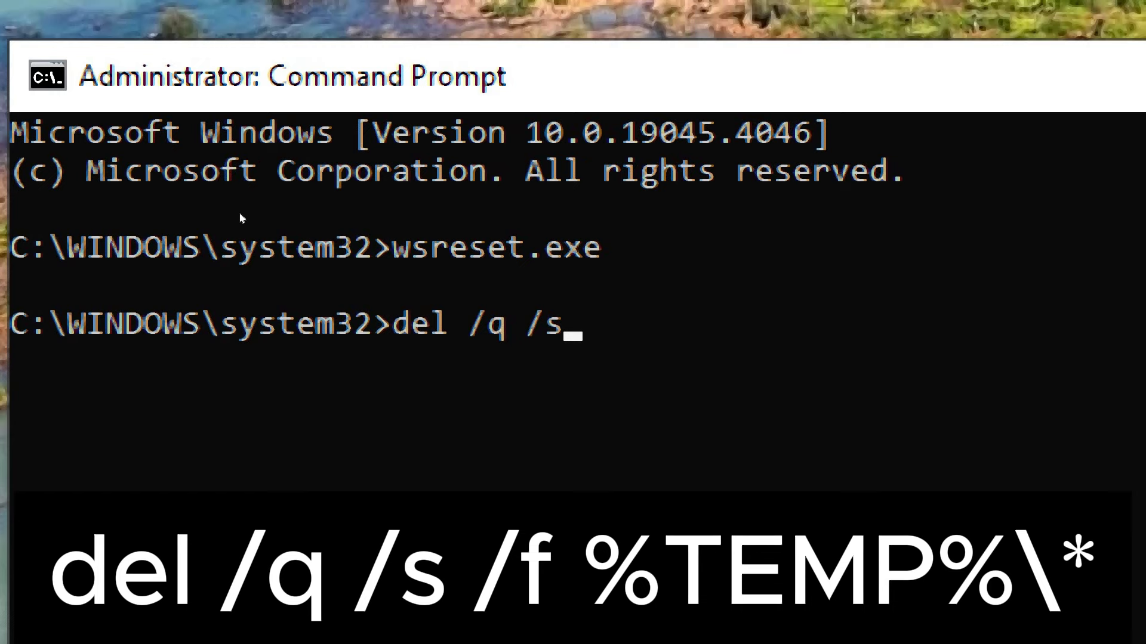
type("/f")
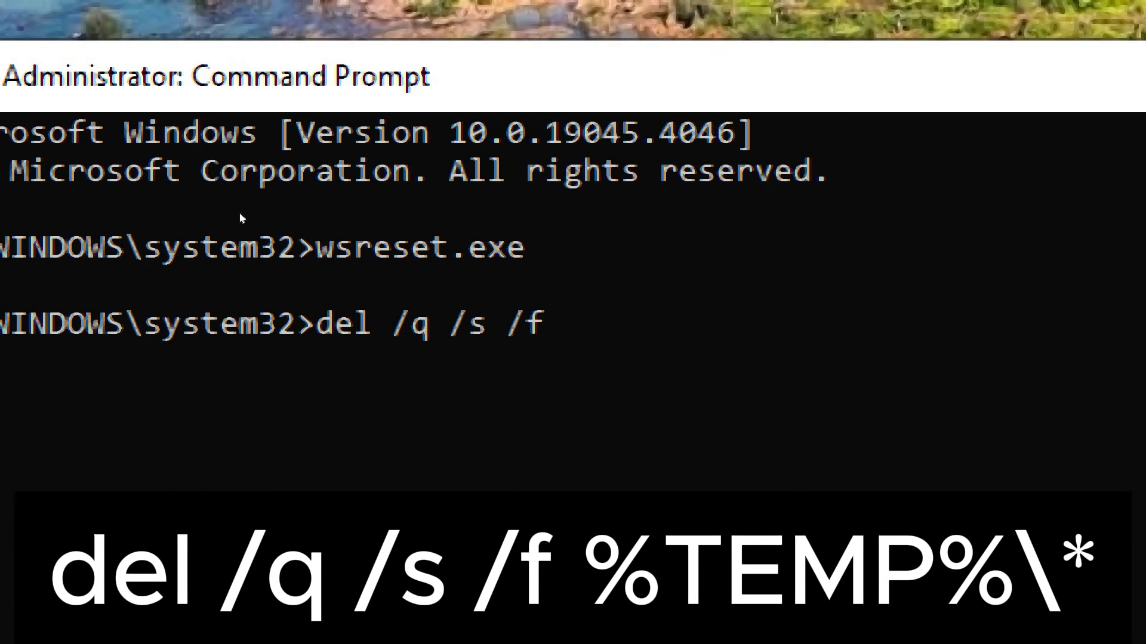
type(" %T")
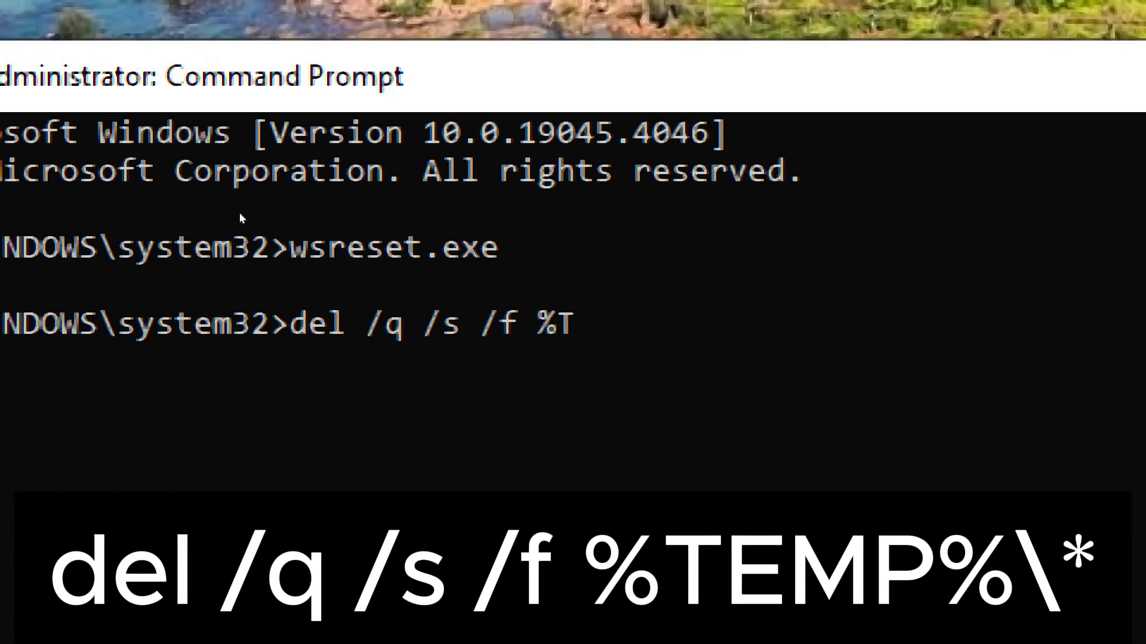
type("EMP")
type("%")
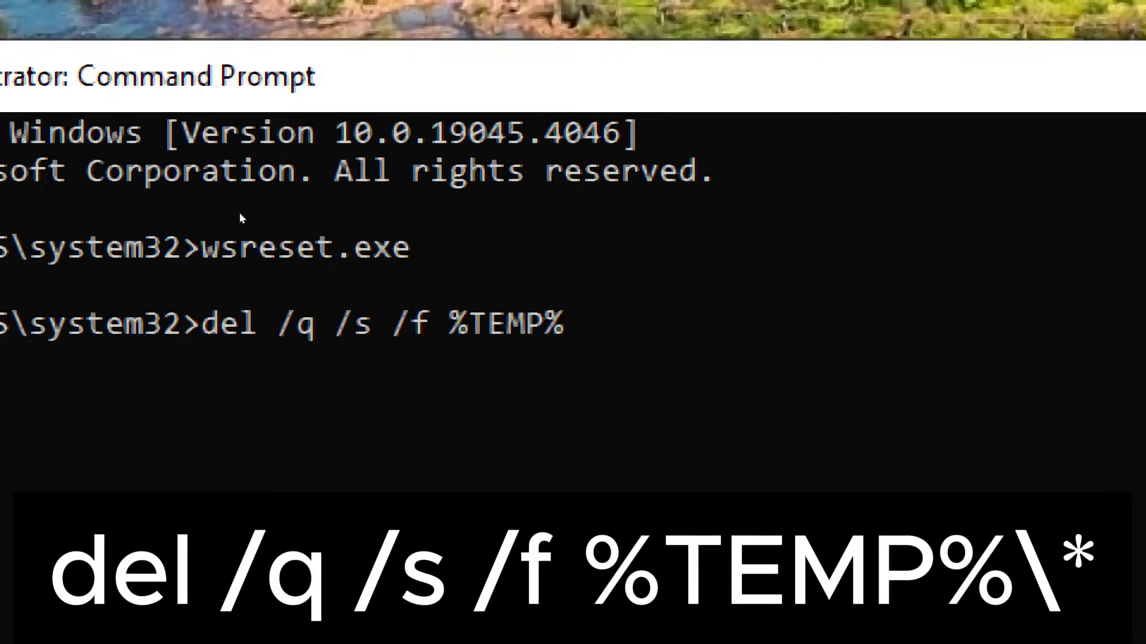
type("\\*")
- Run del /q /s /f %TEMP%\* to delete the temporary files
key("Return")
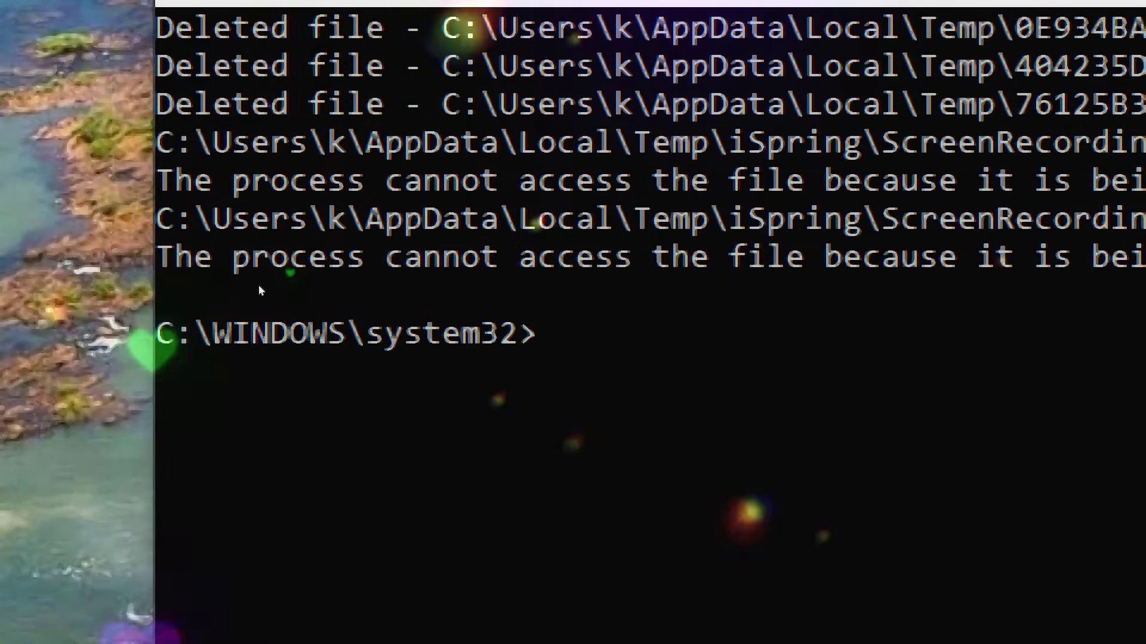
type("de")
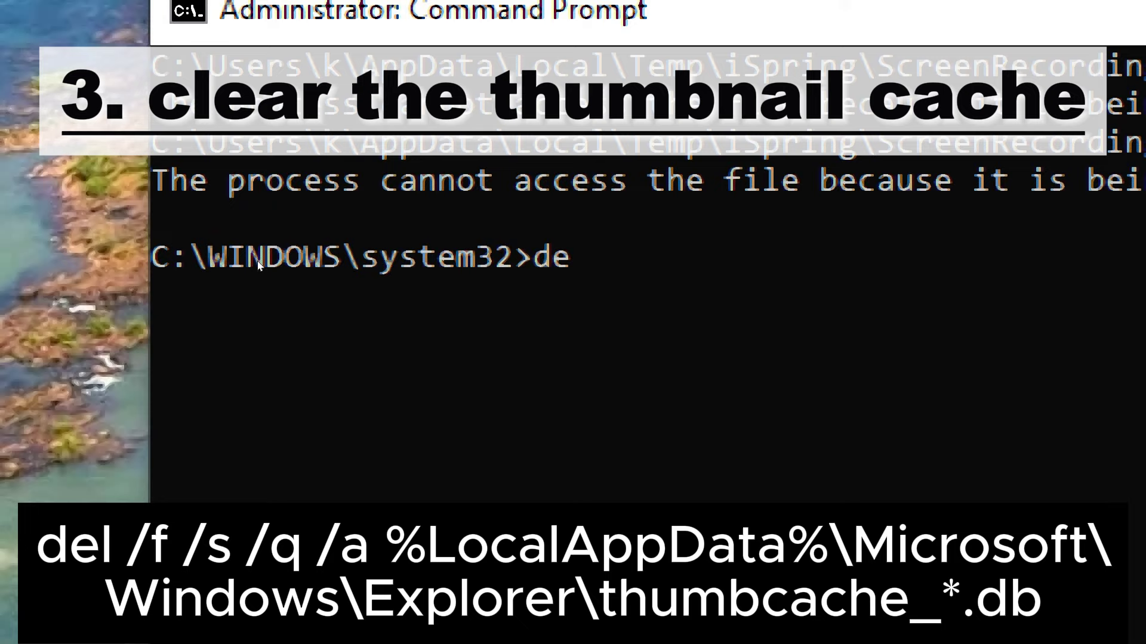
type("l")
type(" /f /s /q")
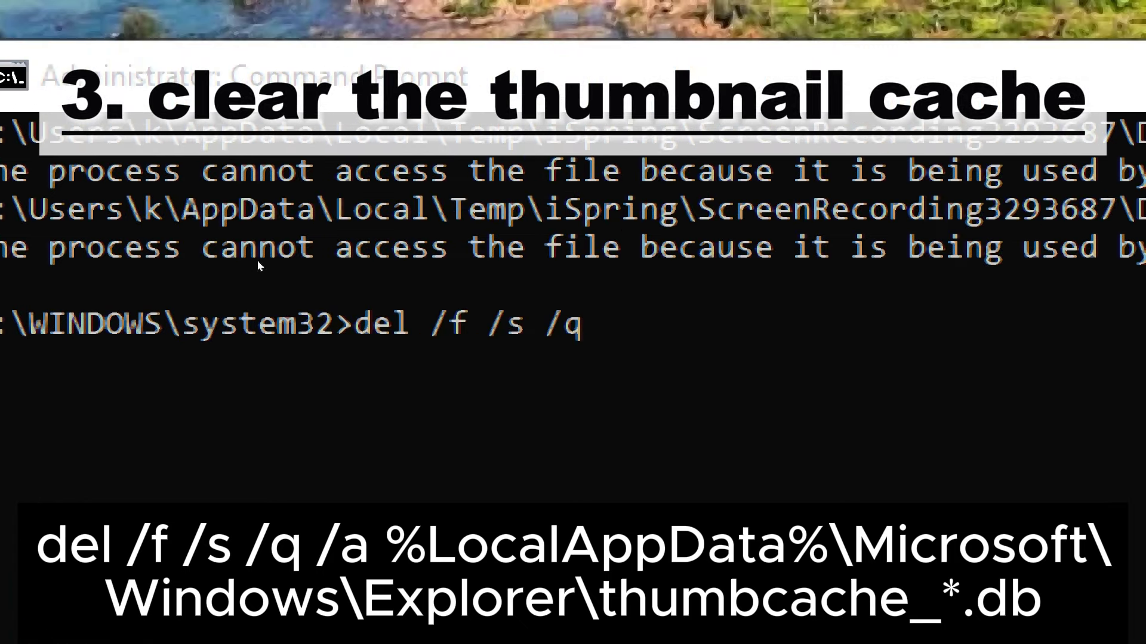
type(" /a")
type(" %")
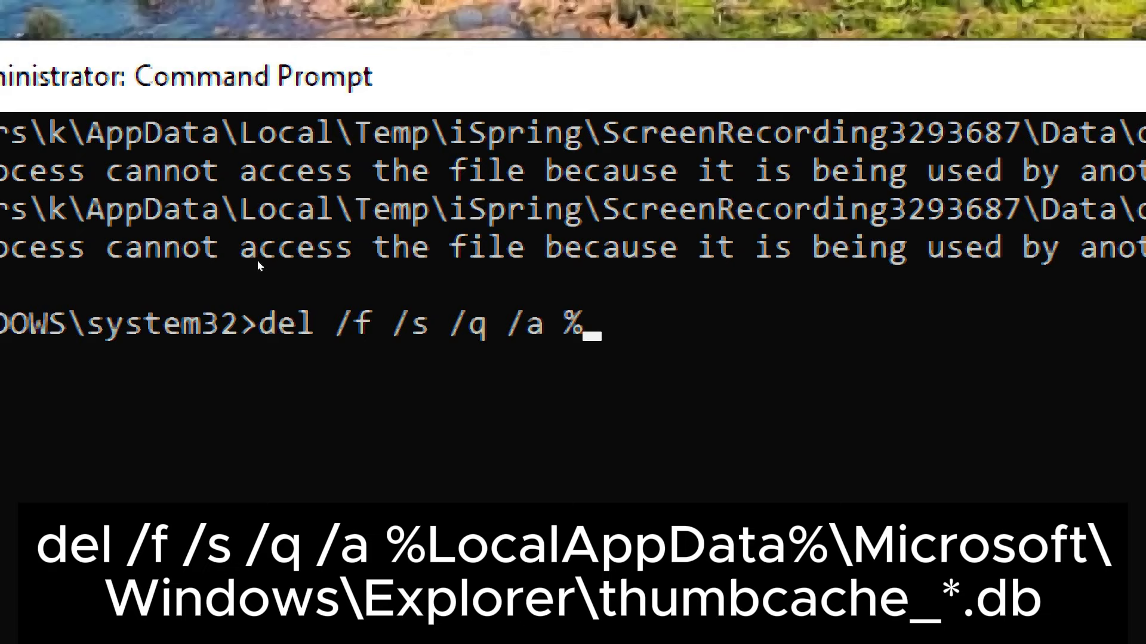
type("Loc")
type("al")
type("App")
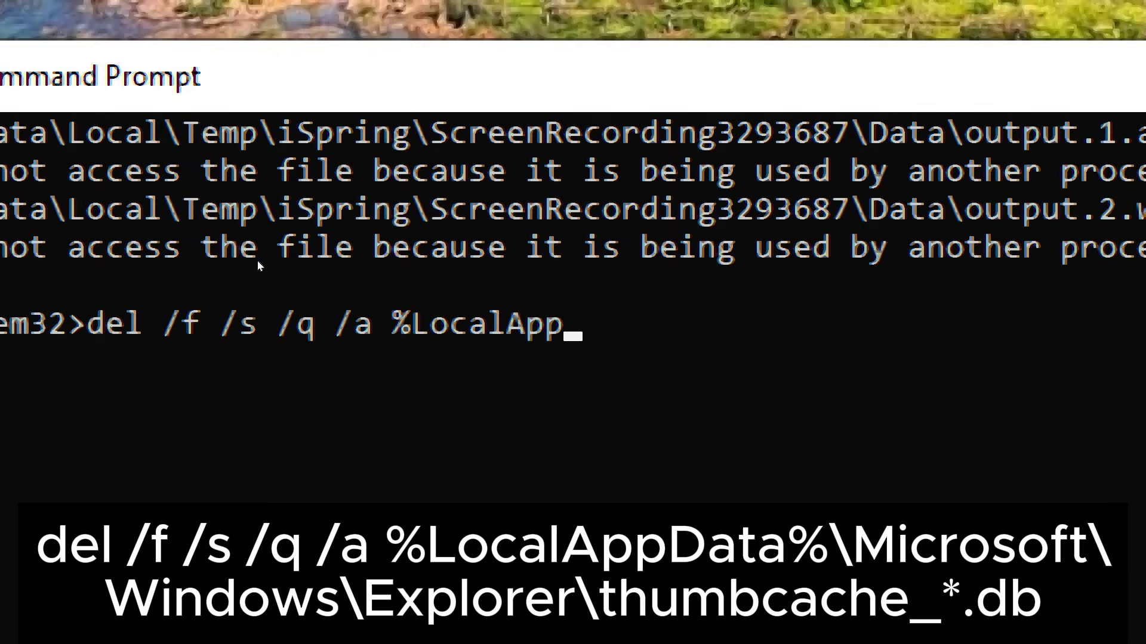
type("ata%\\M")
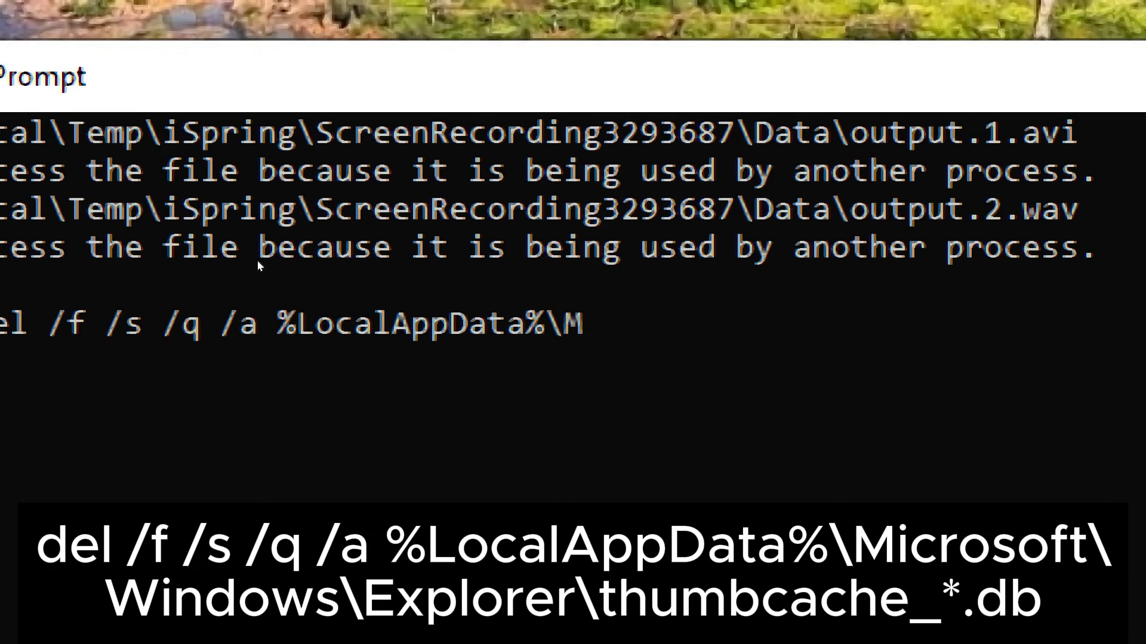
type("icro")
type("sof")
type("t\\Win")
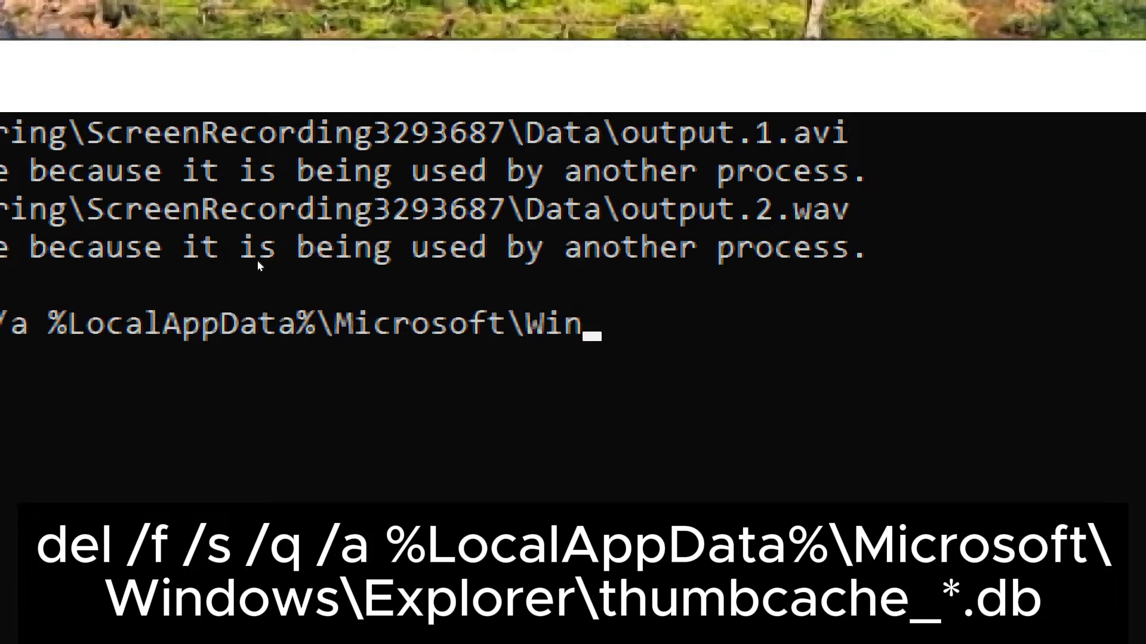
type("dows")
type("\\")
type("Expl")
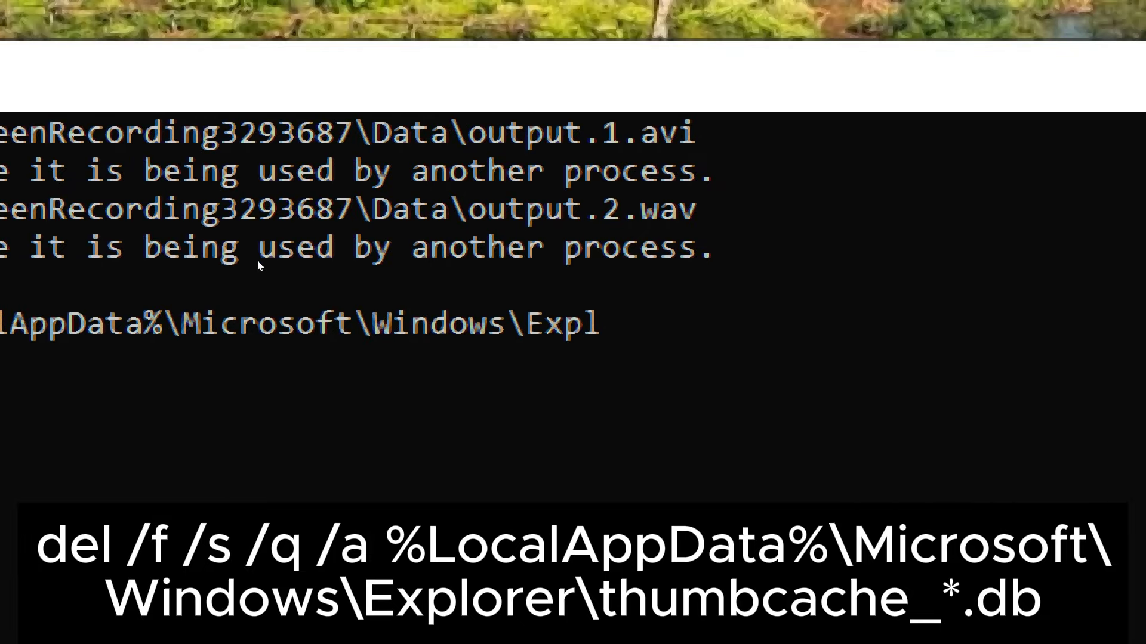
type("orer")
type("\\")
type("thum")
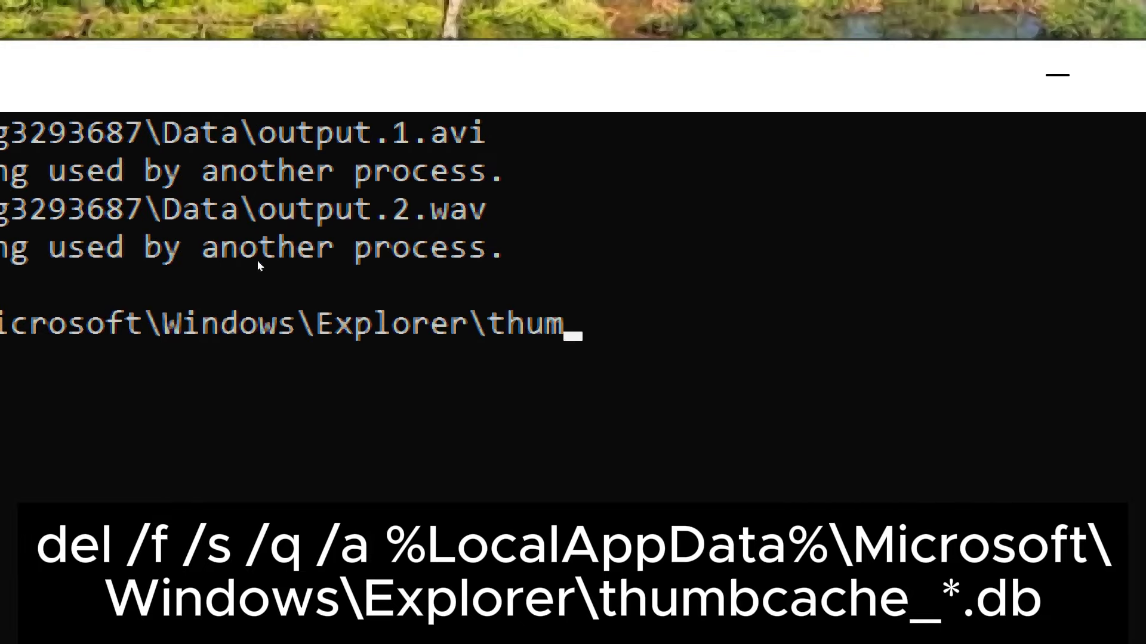
type("bc")
type("ac")
type("he_")
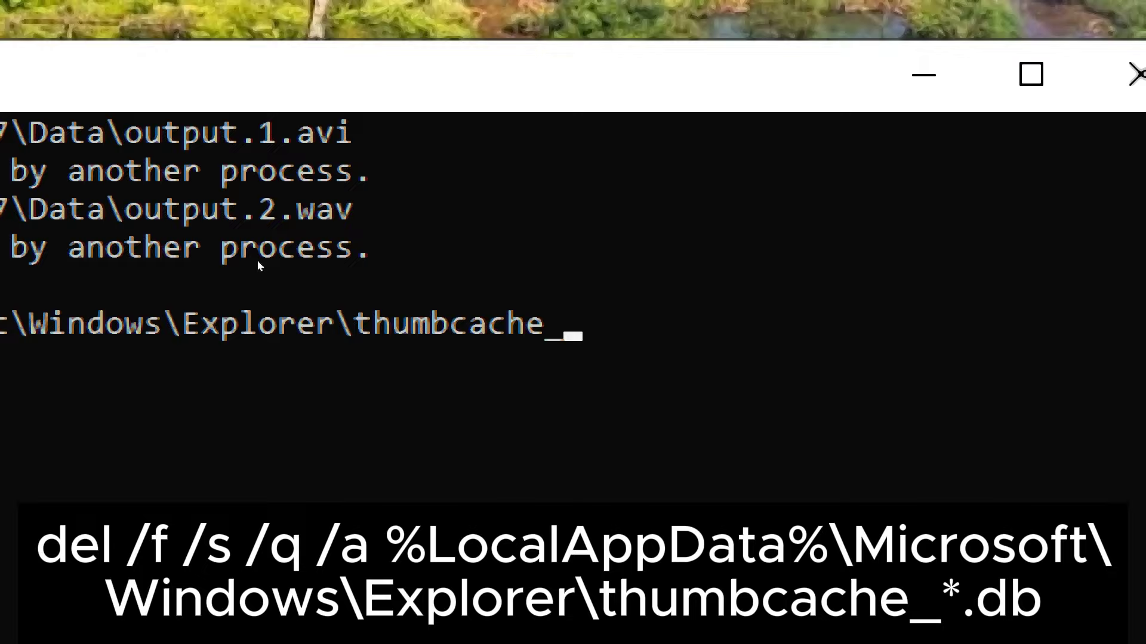
type("*.db")
- Force-delete the Explorer thumbcache_*.db files with del /f /s /q /a
key("Return")
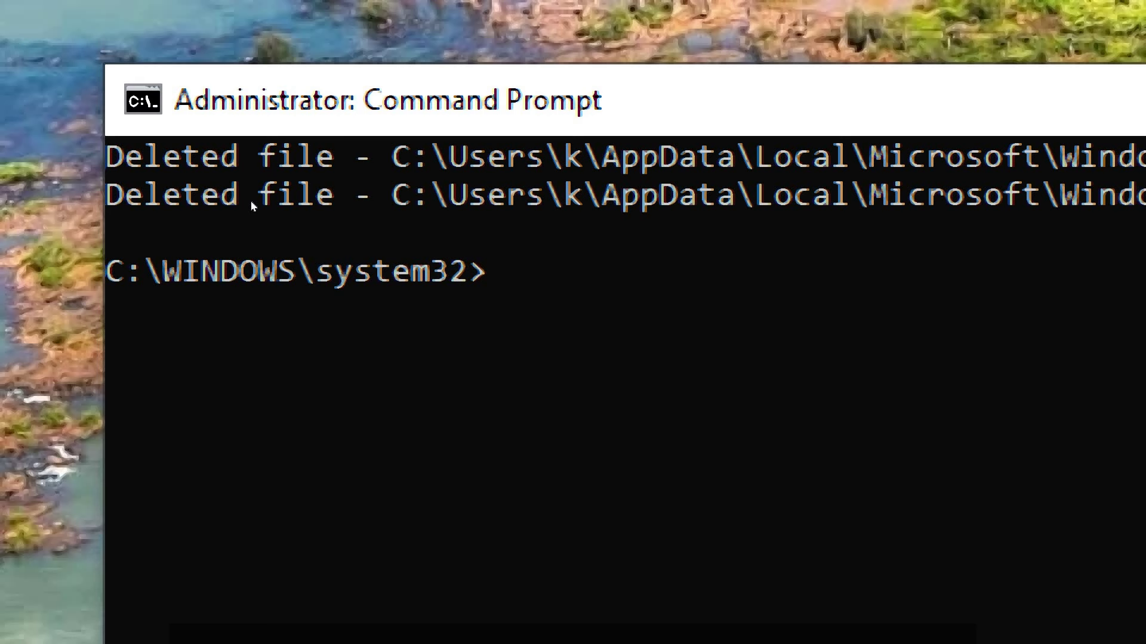
type("top ")
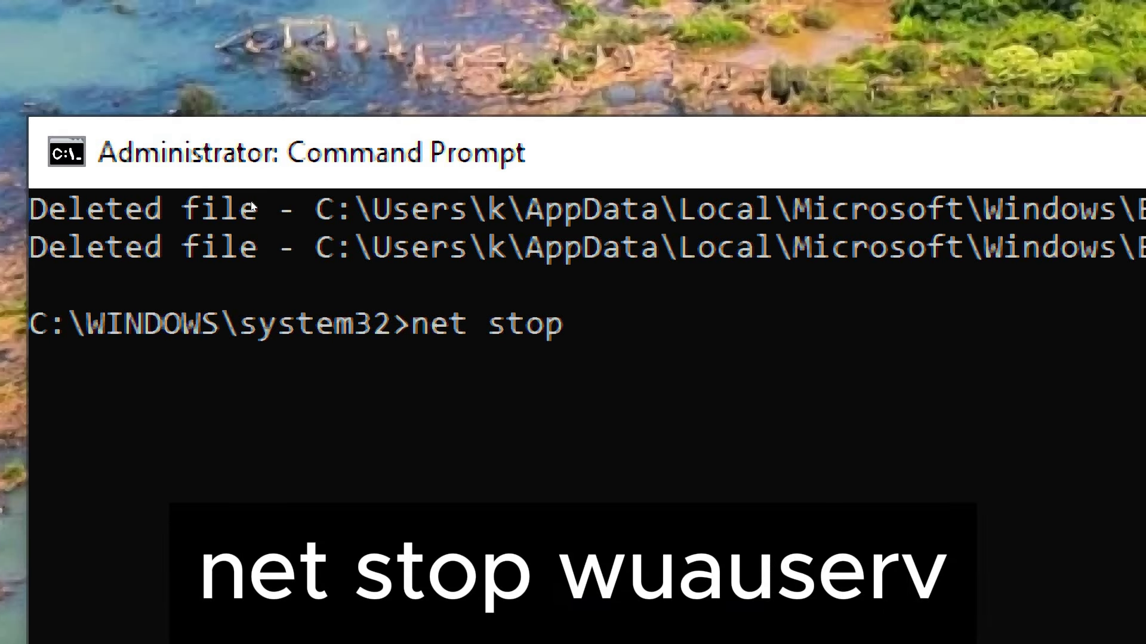
type("wu")
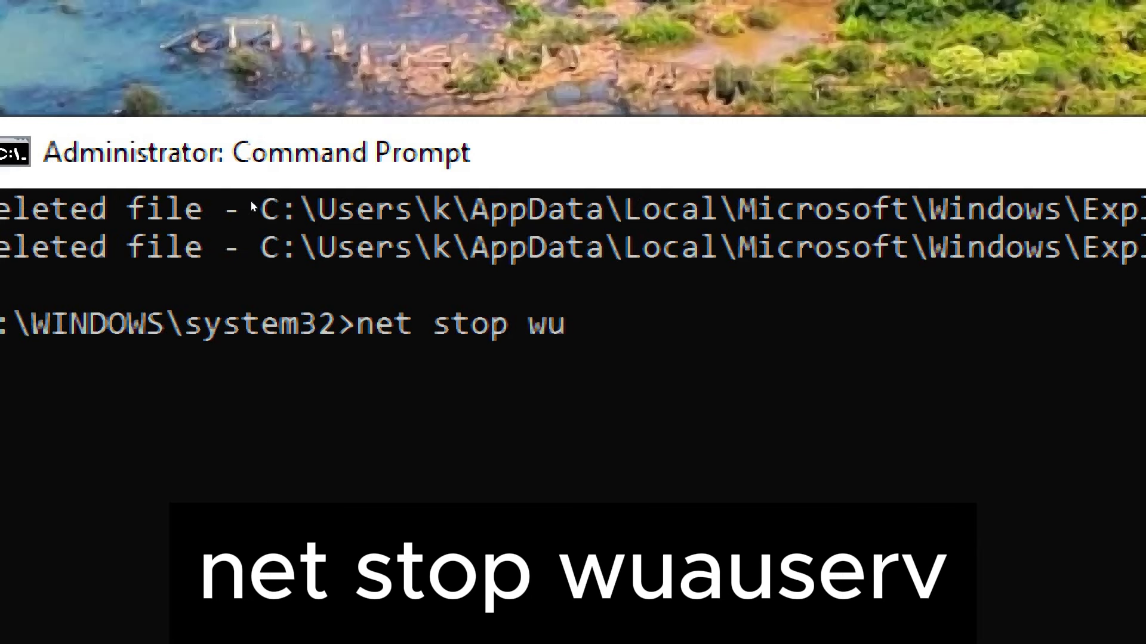
type("au")
type("ser")
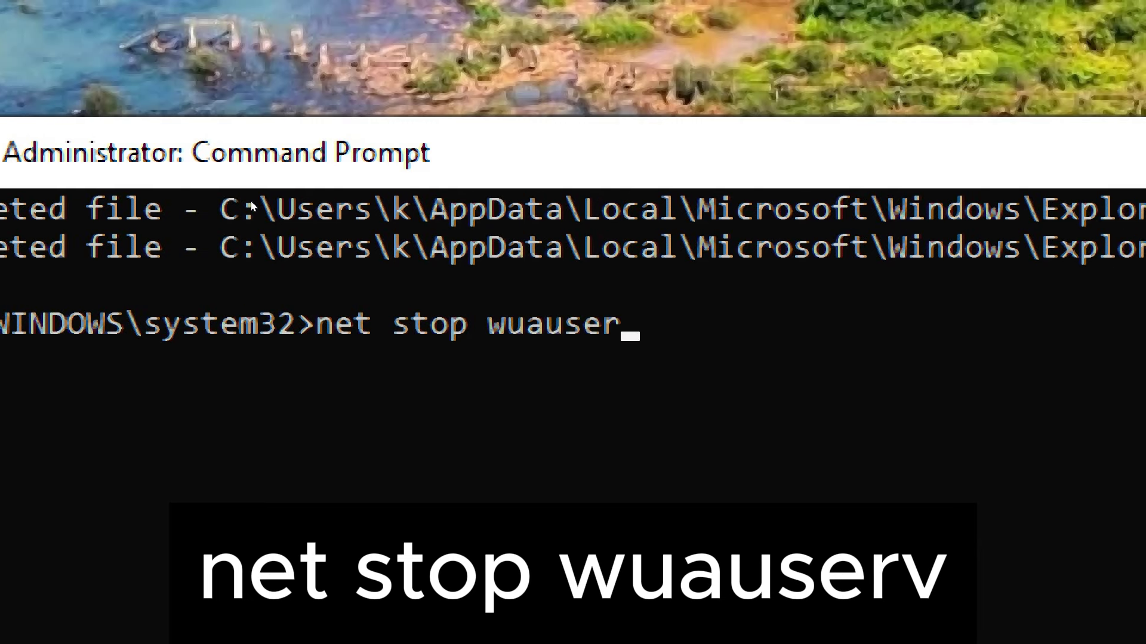
type("v")
- Stop the Windows Update service with net stop wuauserv
key("Return")
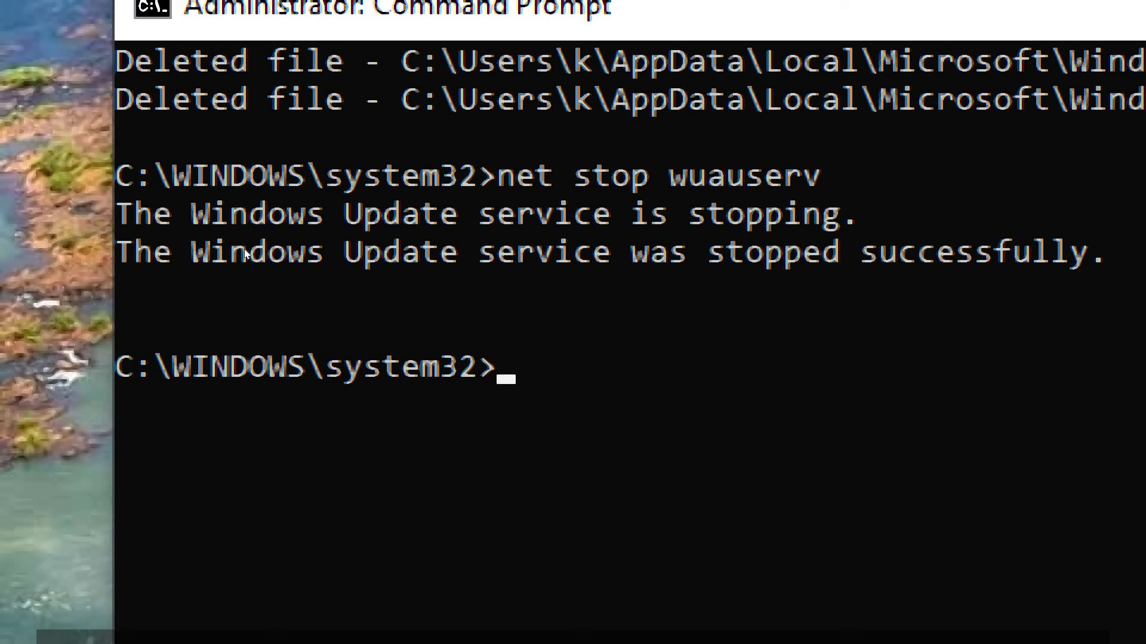
type("r")
type("en")
type("%syst")
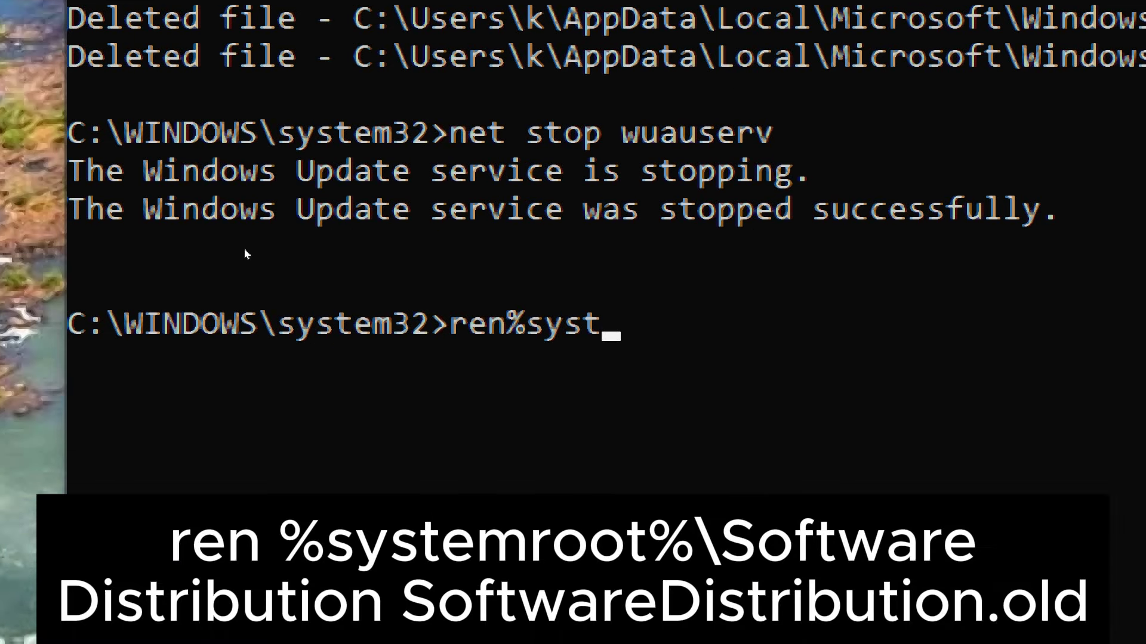
type("em")
type("root")
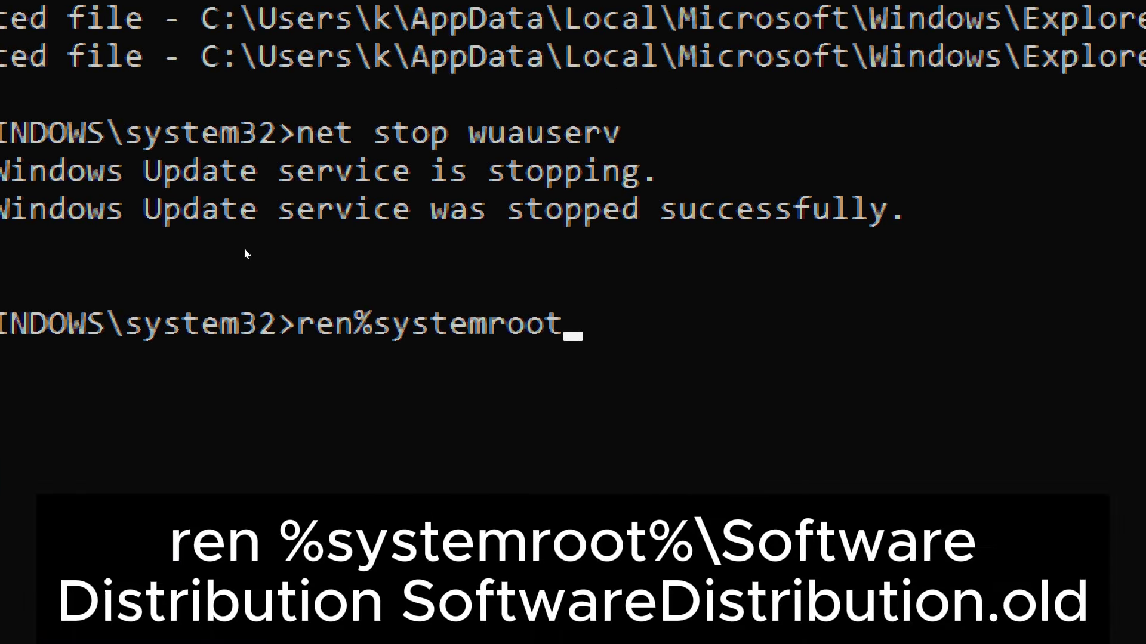
type("%\\")
type("So")
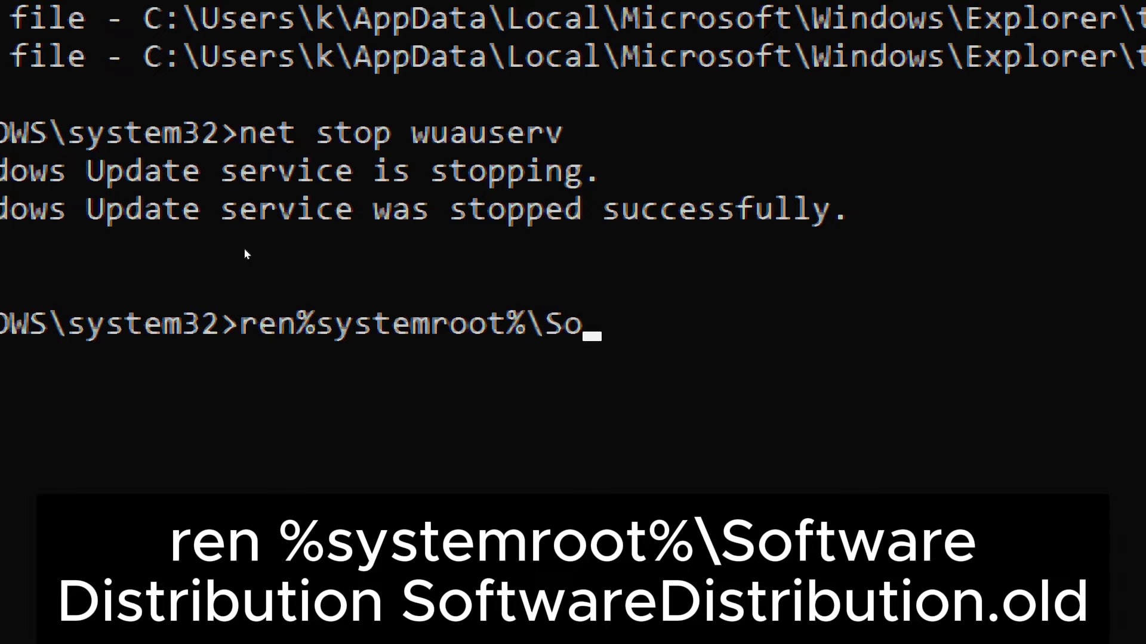
type("ftwa")
type("reD")
type("istr")
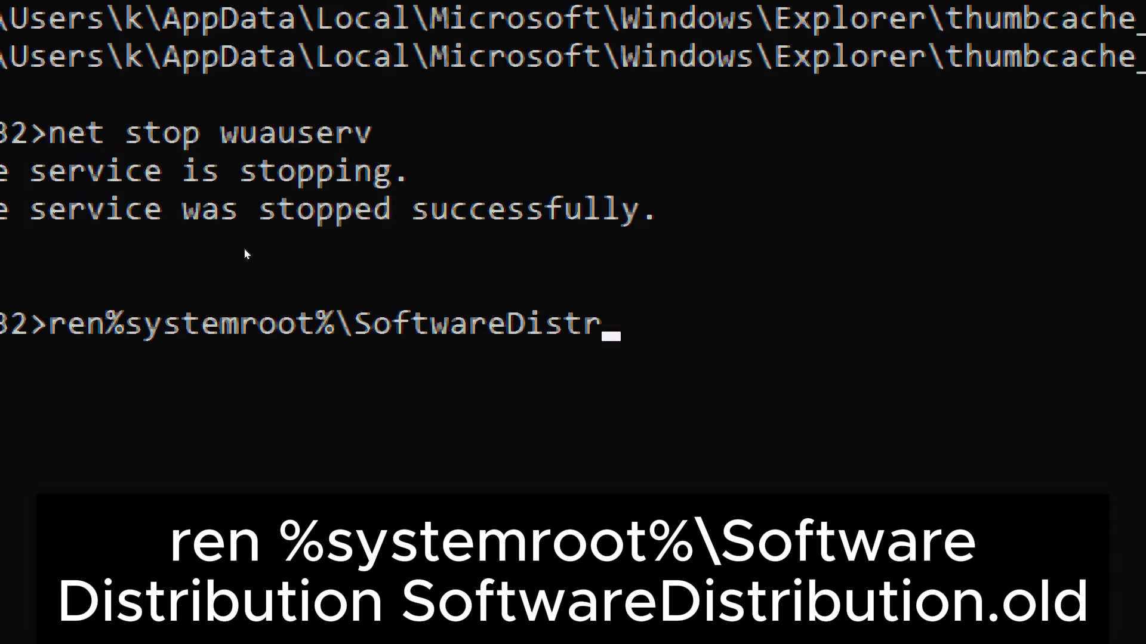
type("ibution")
type(" S")
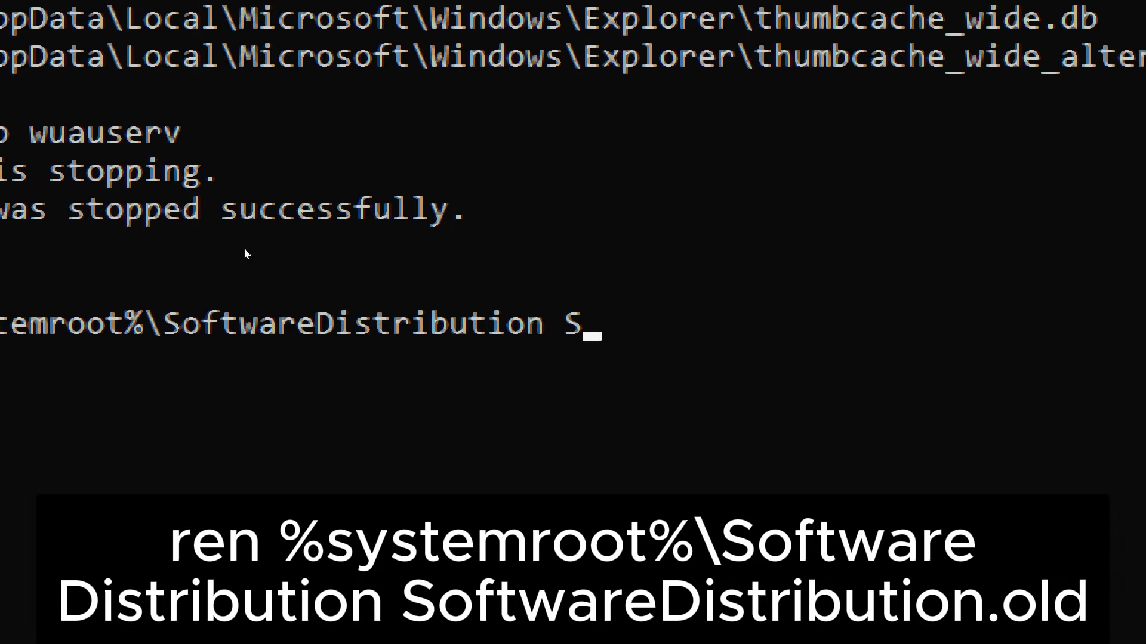
type("oftwareDi")
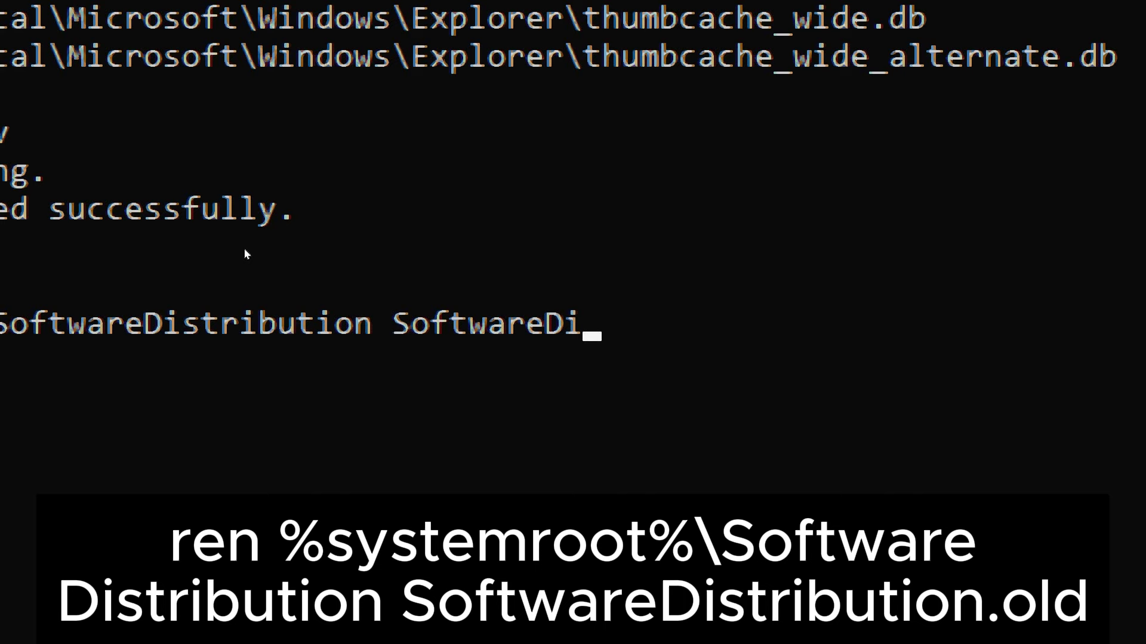
type("stribu")
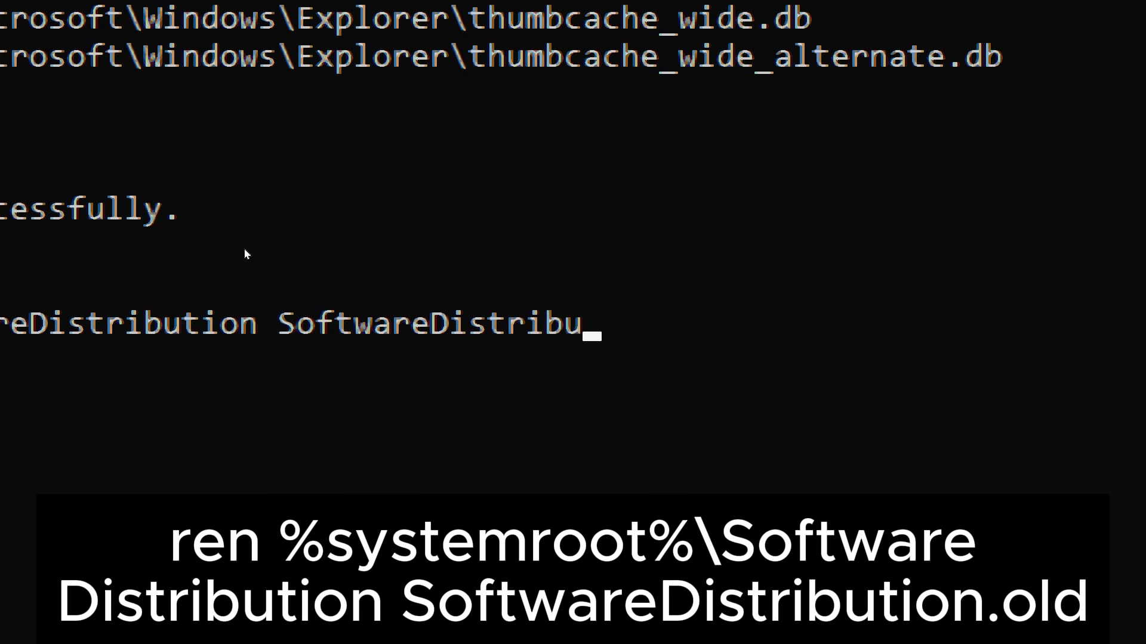
type("tion.")
type("old")
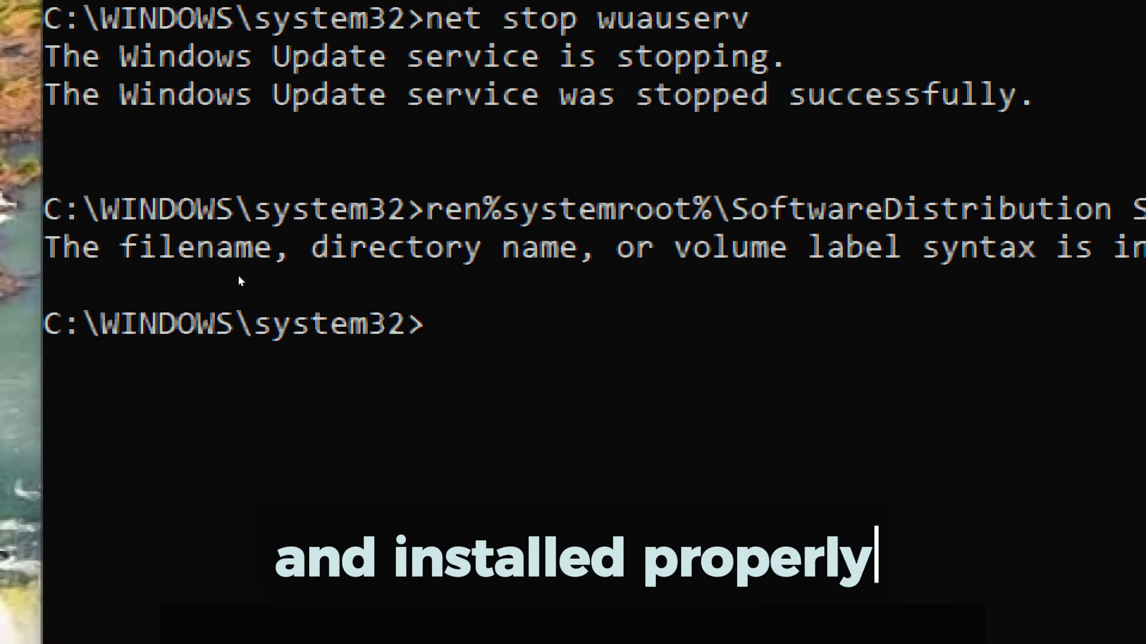
type("net st")
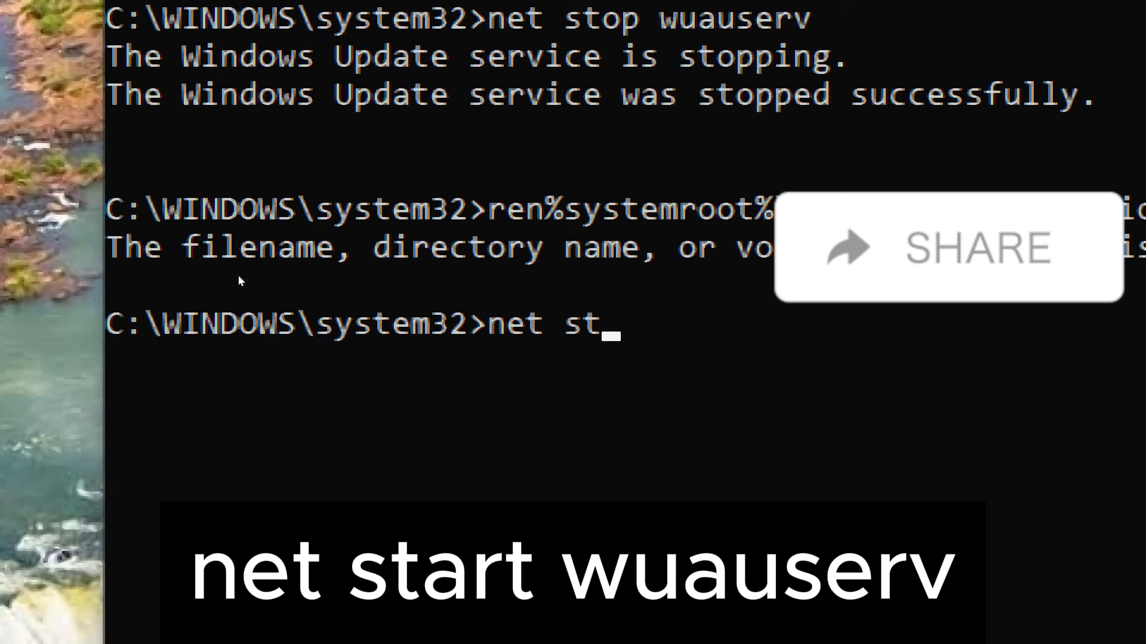
type("art")
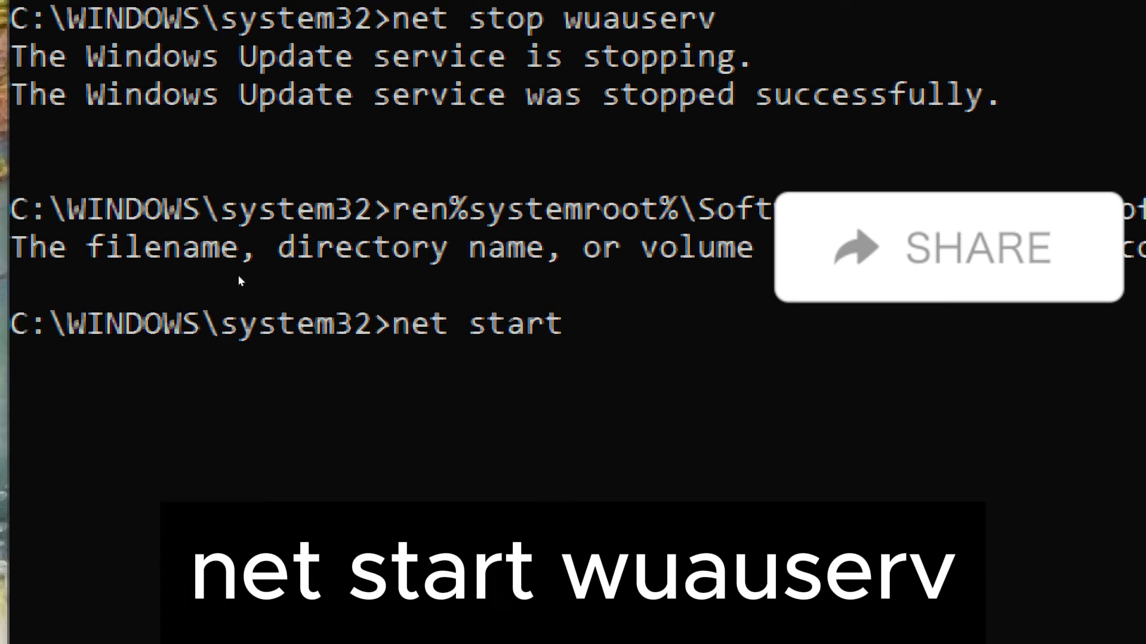
type(" wuau")
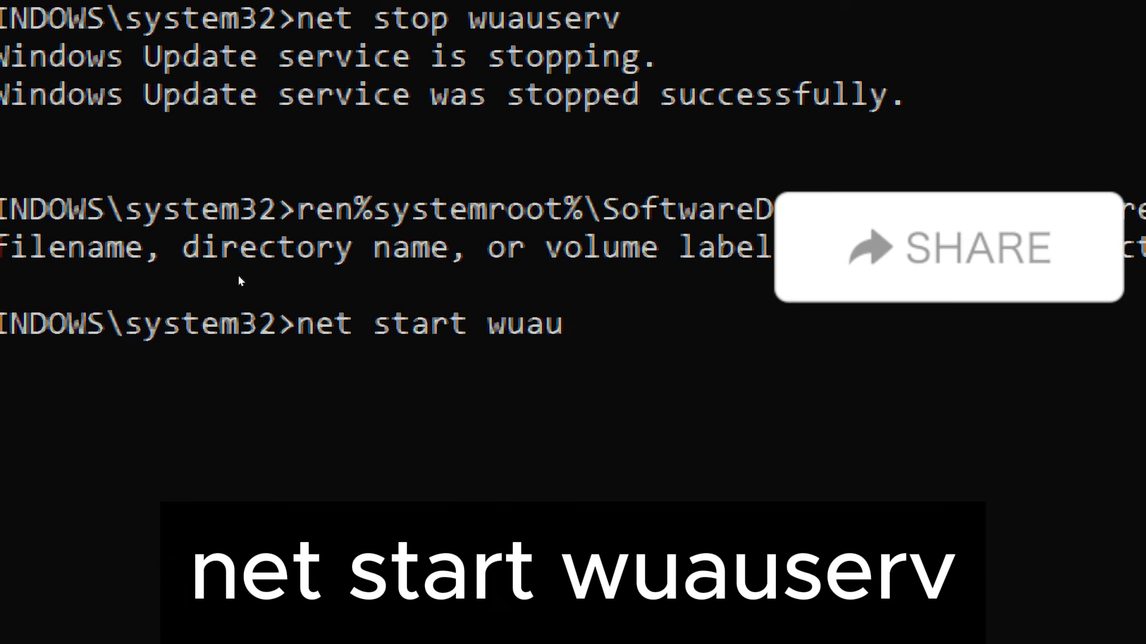
type("serv")
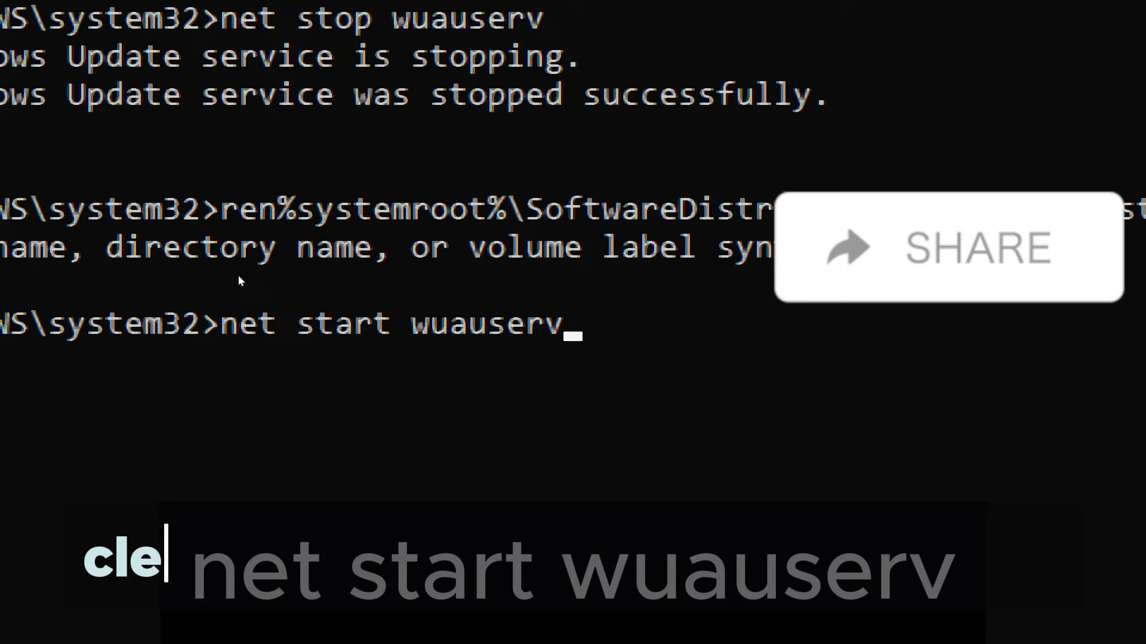
- Restart Windows Update with net start wuauserv and select the success message
key("Return")
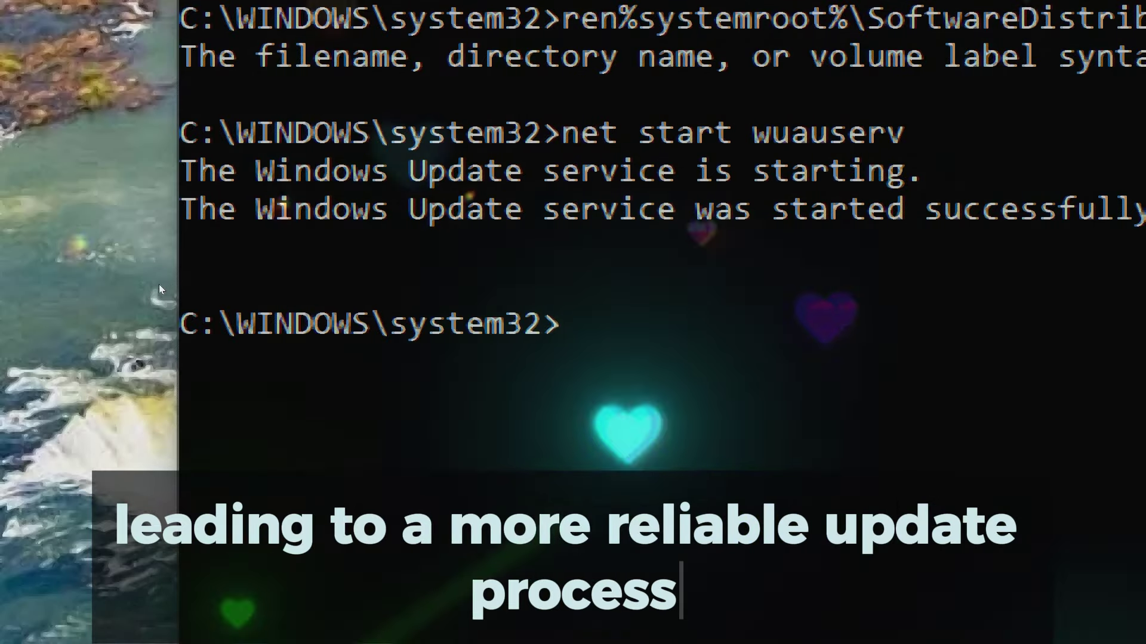
left_click_drag(180, 208, 383, 288)
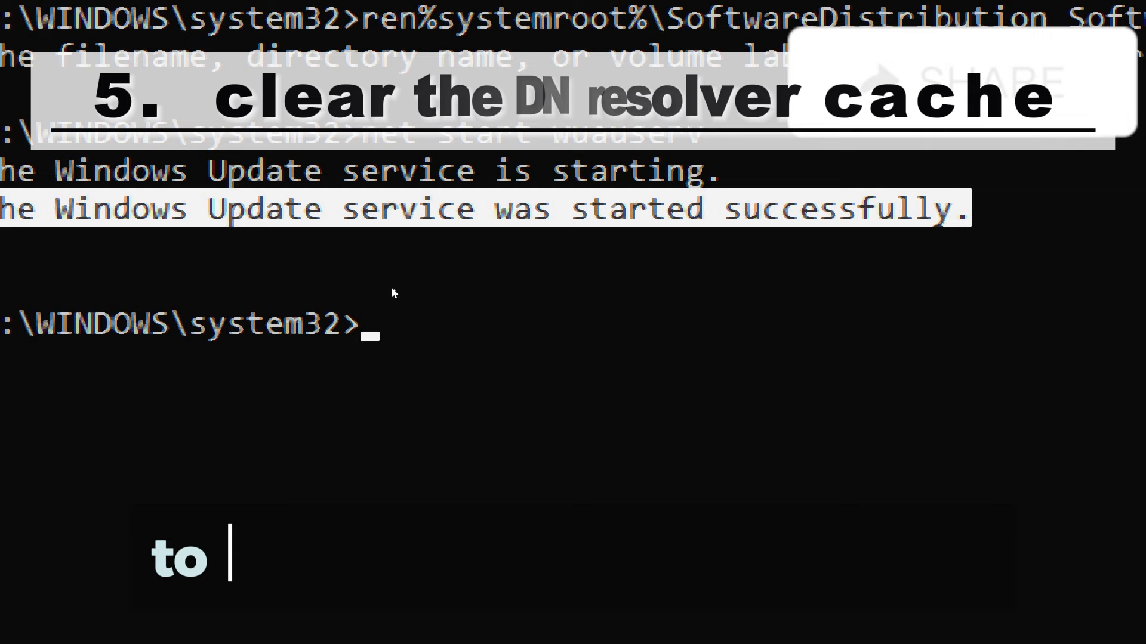
type("i")
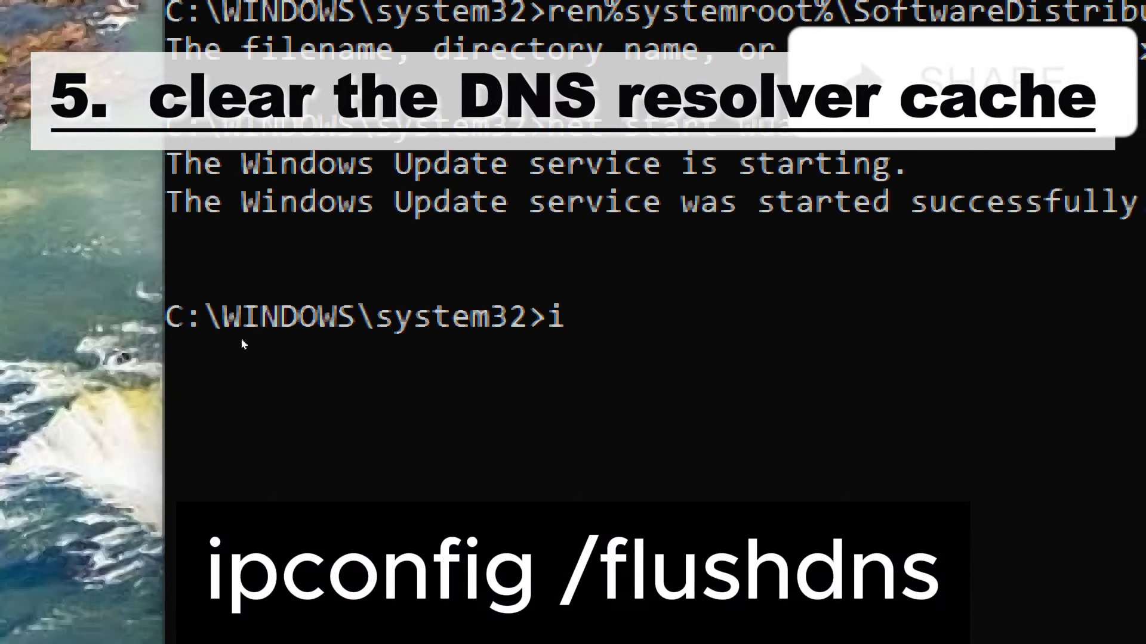
type("pc")
type("onfi")
type("g")
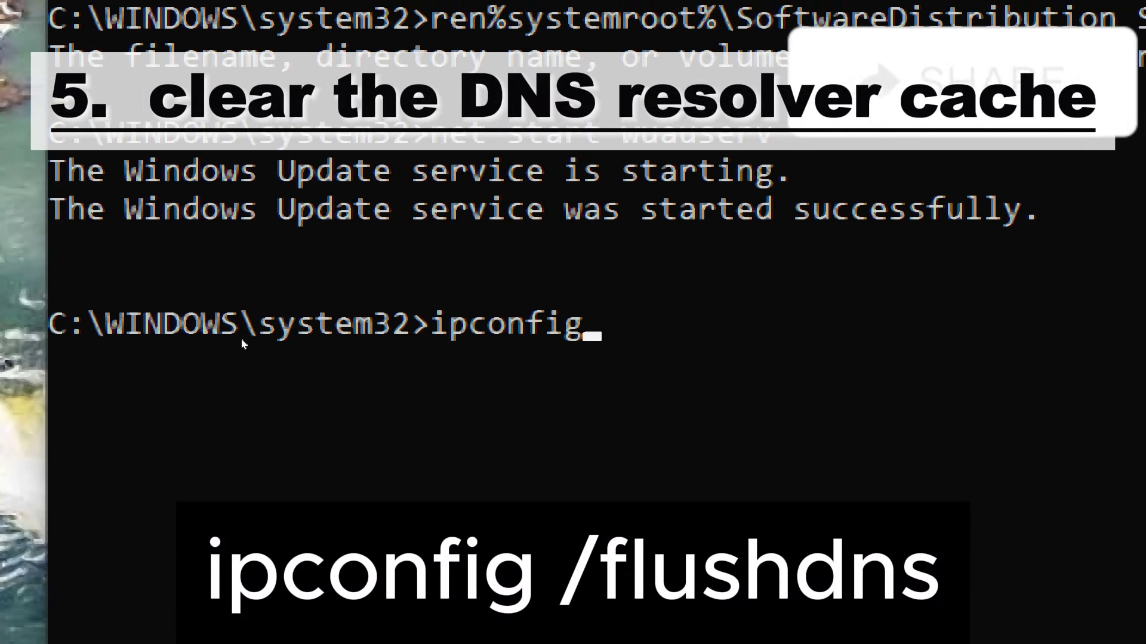
type(" /")
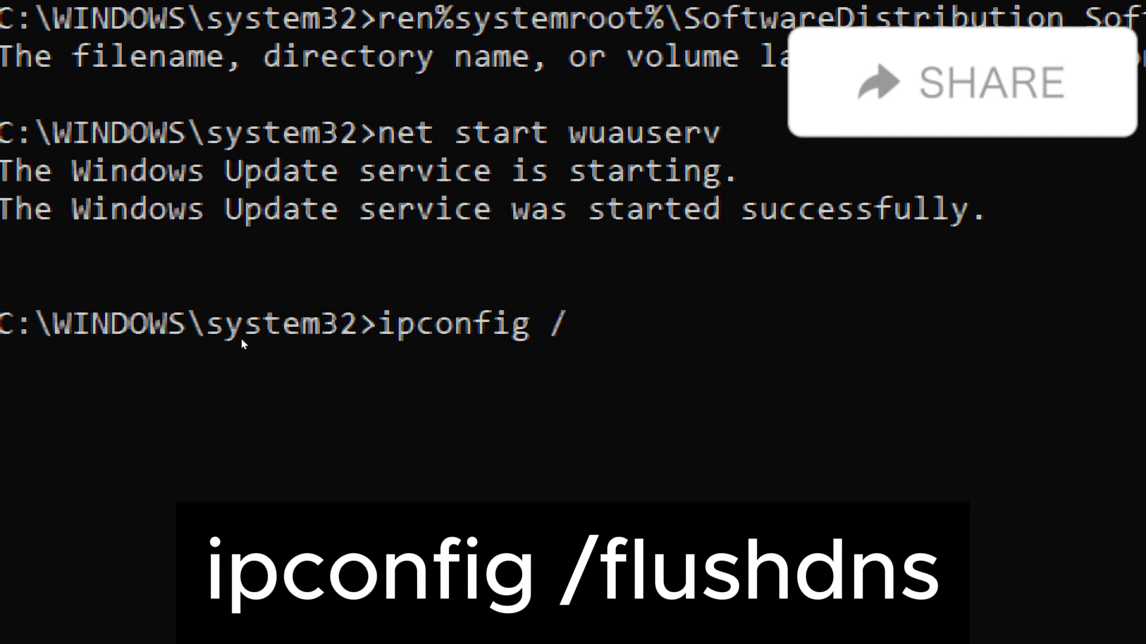
type("flushdns")
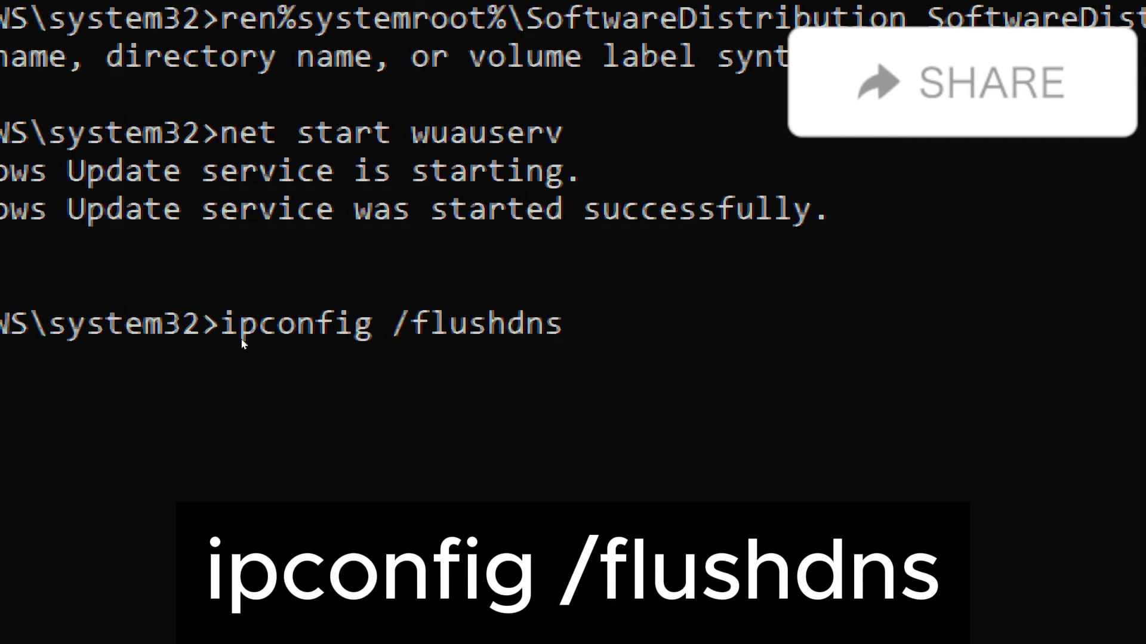
- Flush the DNS resolver cache with ipconfig /flushdns
key("Return")
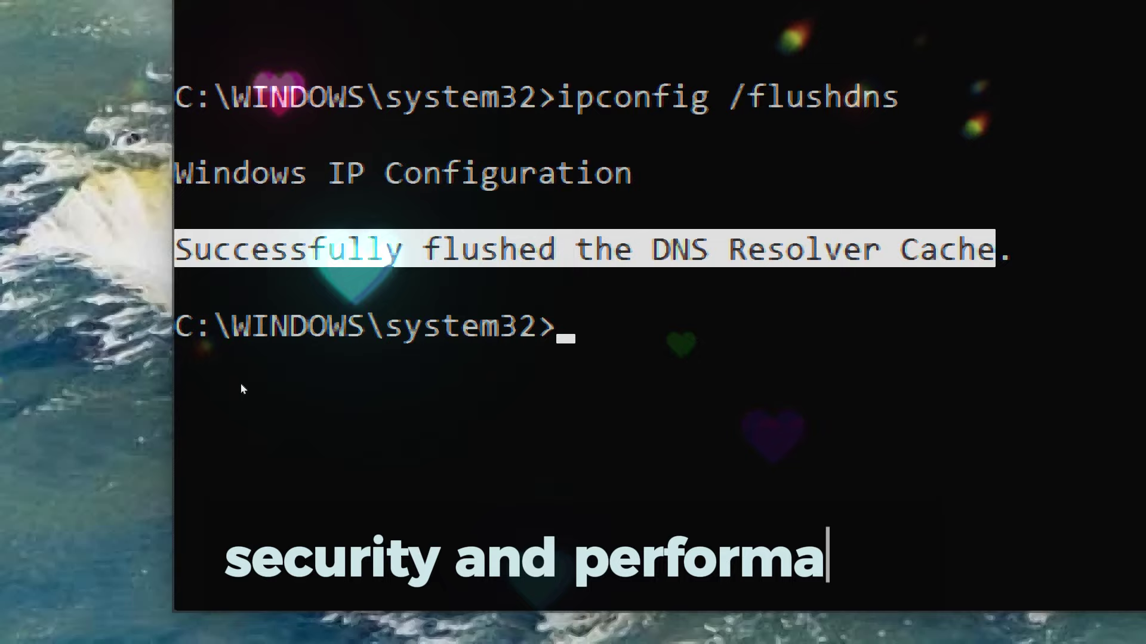
type("ie")
type("4")
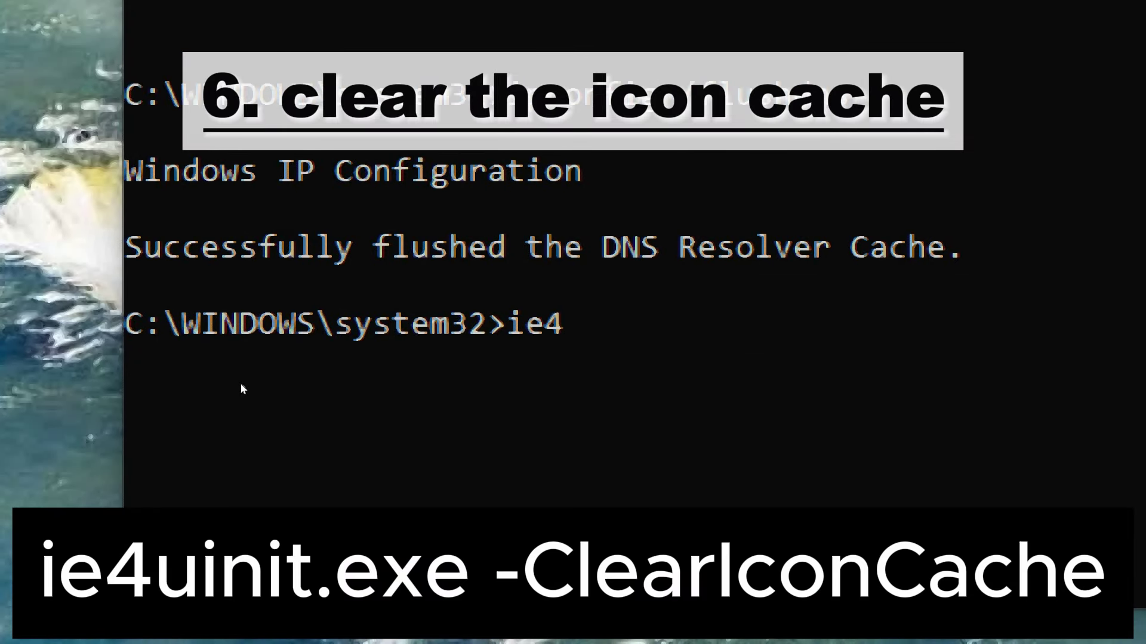
type("ui")
type("ni")
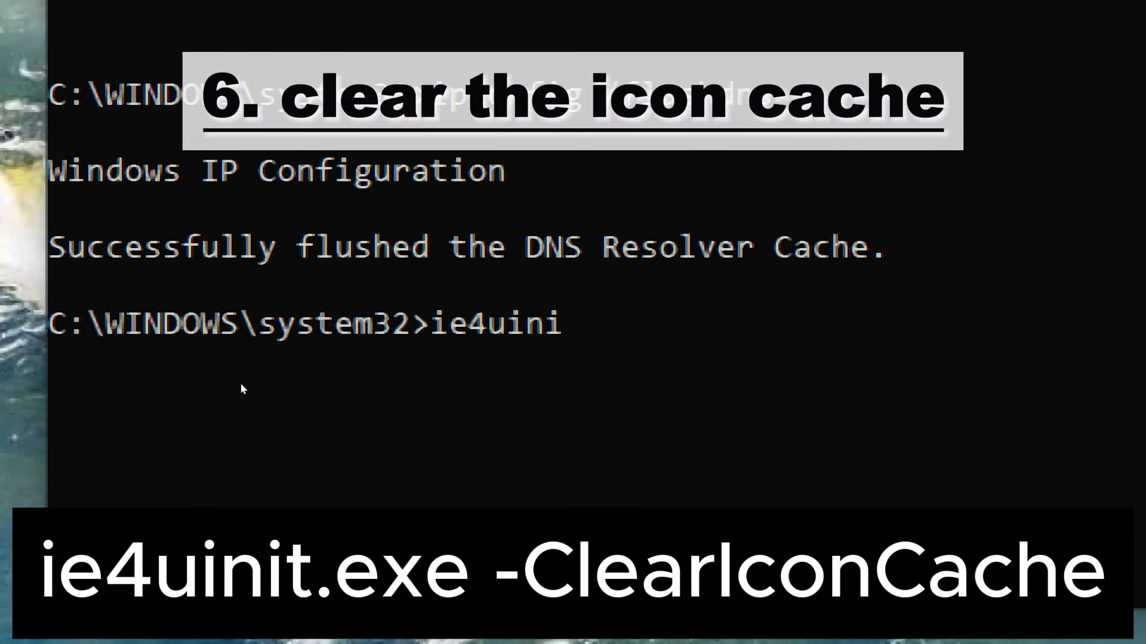
type("t.exe")
type(" -C")
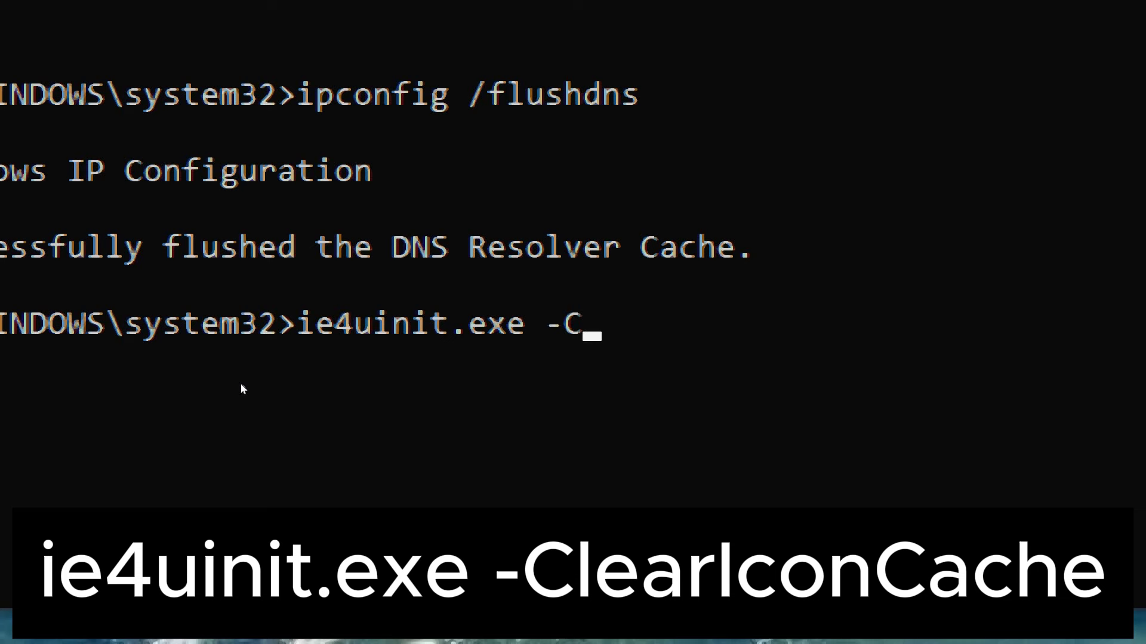
type("learIconCache")
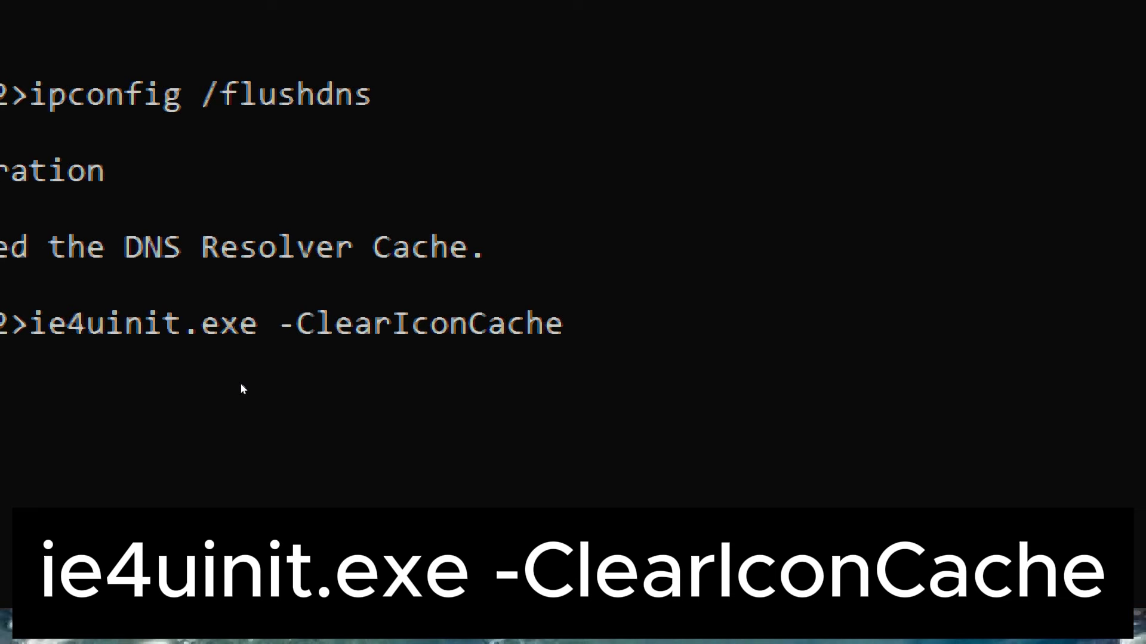
- Clear the icon cache by running ie4uinit.exe -ClearIconCache
key("Return")
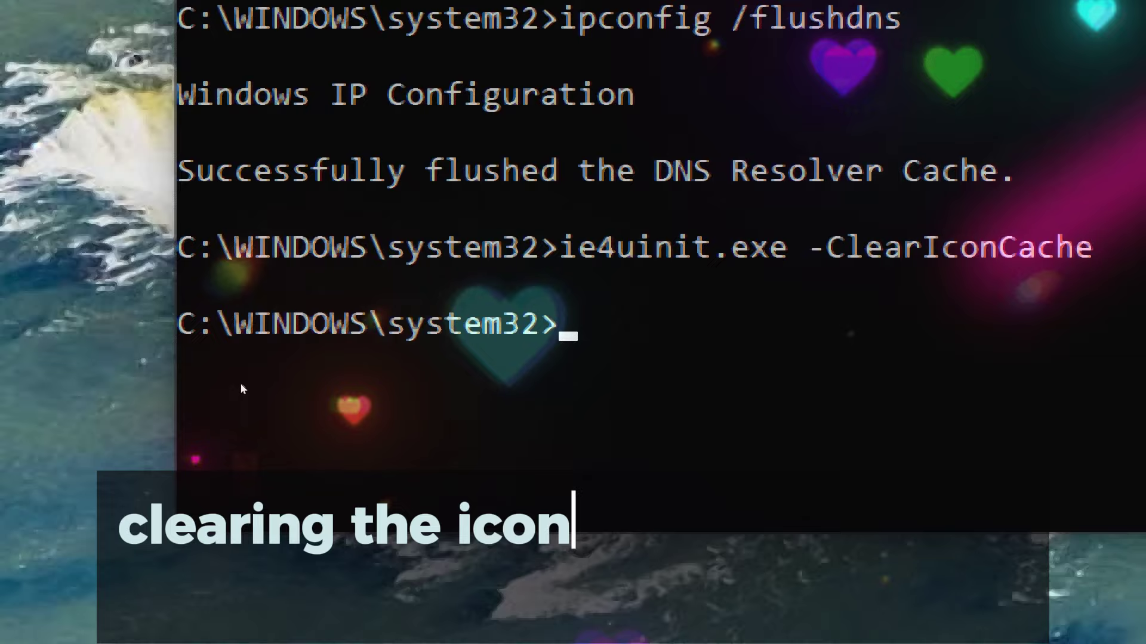